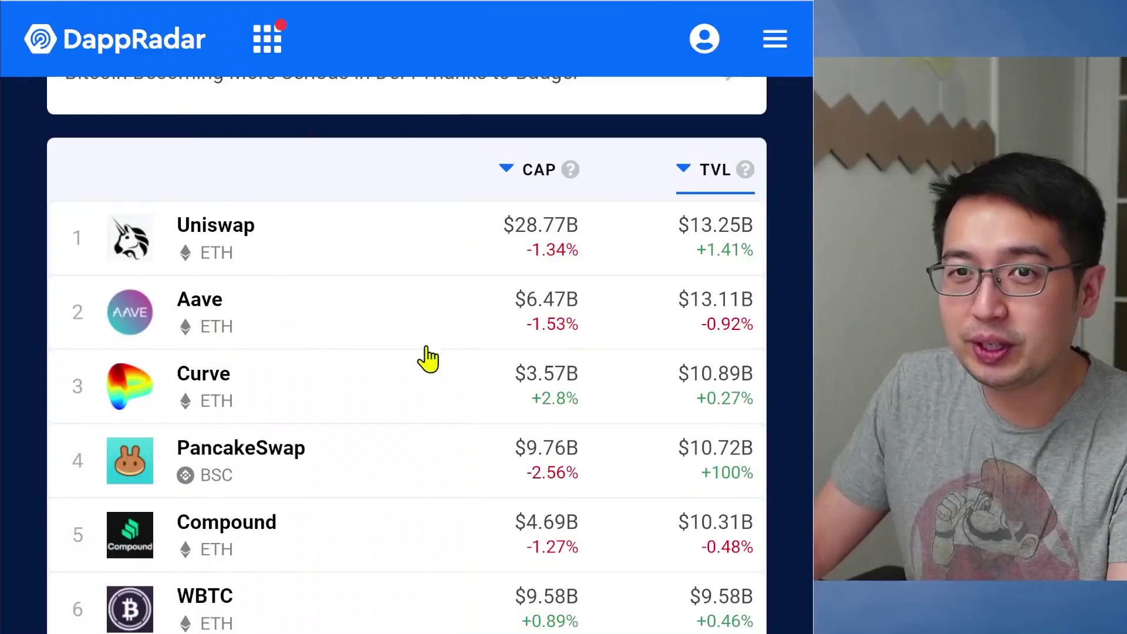
Look through DappRadar's DeFi ranking by total value locked and PancakeSwap's user, trade and staking figures.
{"action": "scroll", "coordinate": [429, 385], "scroll_direction": "down", "scroll_amount": 5}
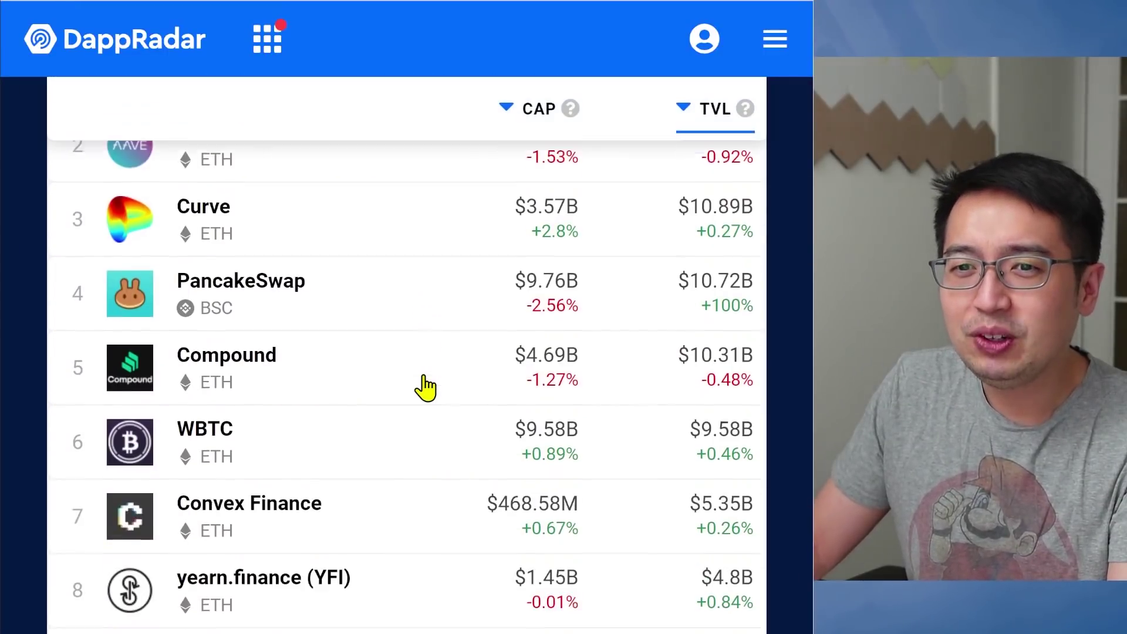
{"action": "scroll", "coordinate": [425, 388], "scroll_direction": "down", "scroll_amount": 12}
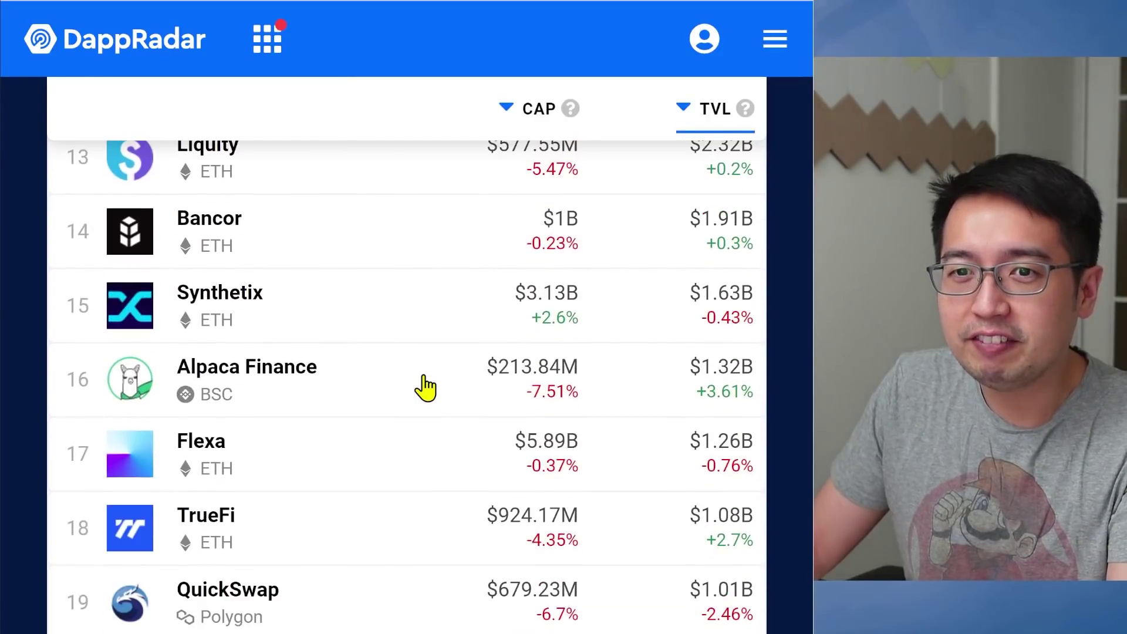
{"action": "scroll", "coordinate": [426, 447], "scroll_direction": "down", "scroll_amount": 4}
{"action": "scroll", "coordinate": [426, 447], "scroll_direction": "up", "scroll_amount": 15}
{"action": "scroll", "coordinate": [426, 448], "scroll_direction": "up", "scroll_amount": 6}
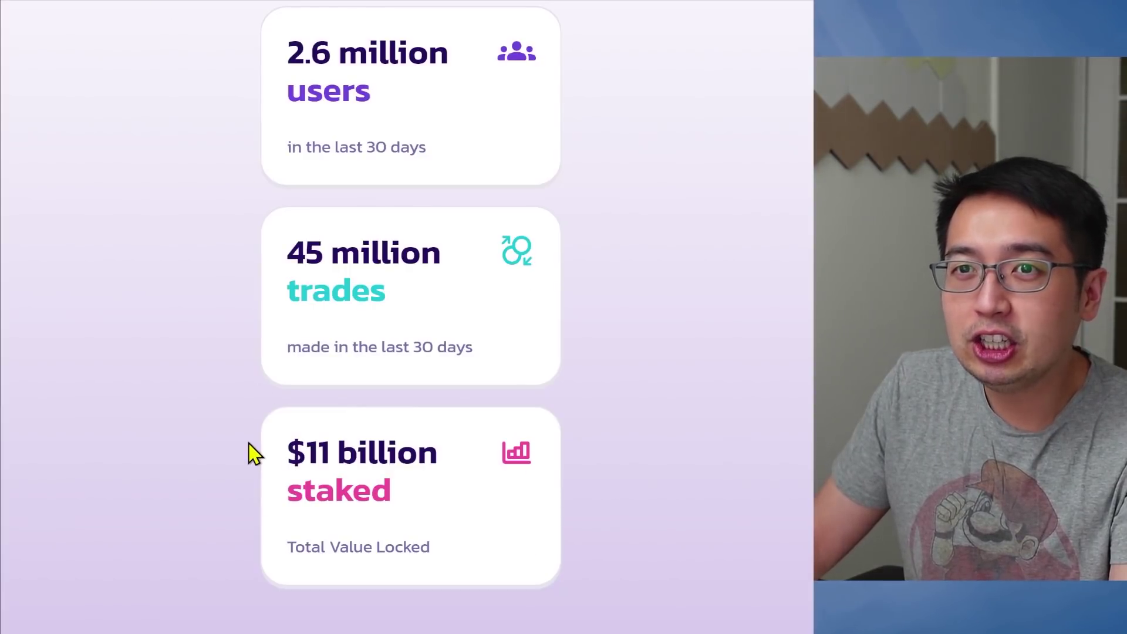
{"action": "scroll", "coordinate": [253, 454], "scroll_direction": "up", "scroll_amount": 3}
{"action": "scroll", "coordinate": [258, 446], "scroll_direction": "down", "scroll_amount": 3}
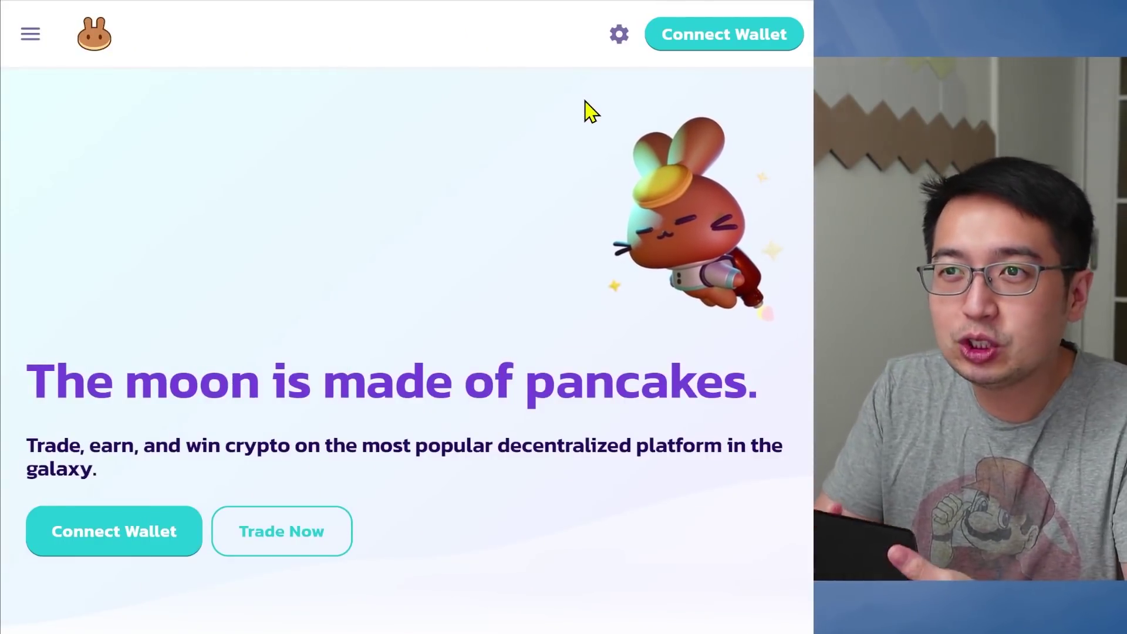
Try to connect a wallet to PancakeSwap using the Trust Wallet option from the full wallet list.
{"action": "left_click", "coordinate": [718, 40]}
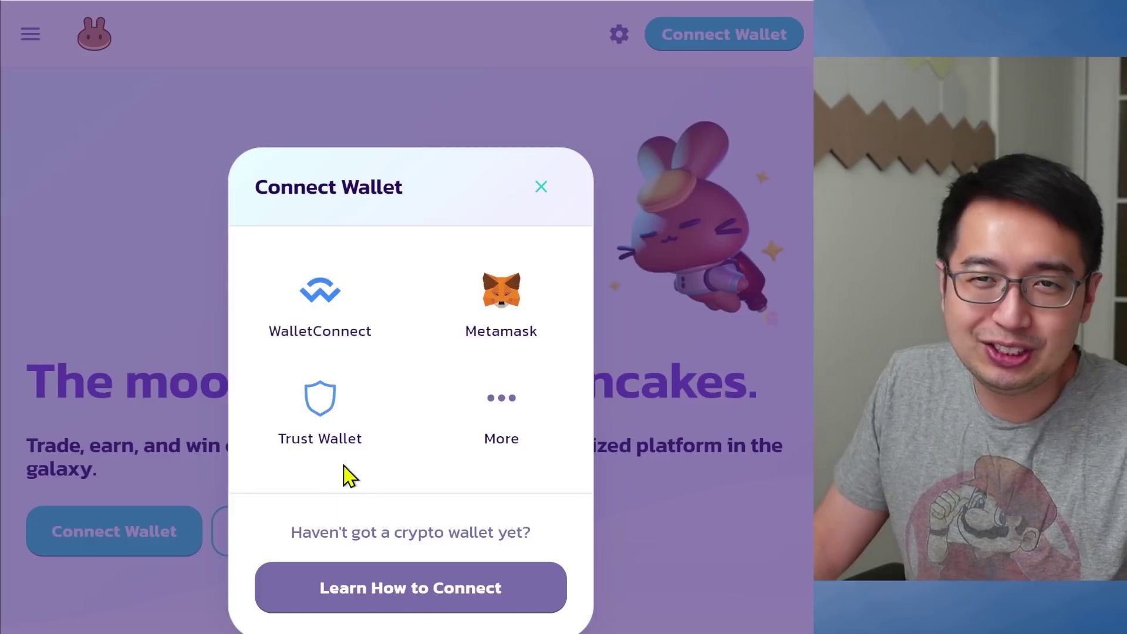
{"action": "left_click", "coordinate": [521, 431]}
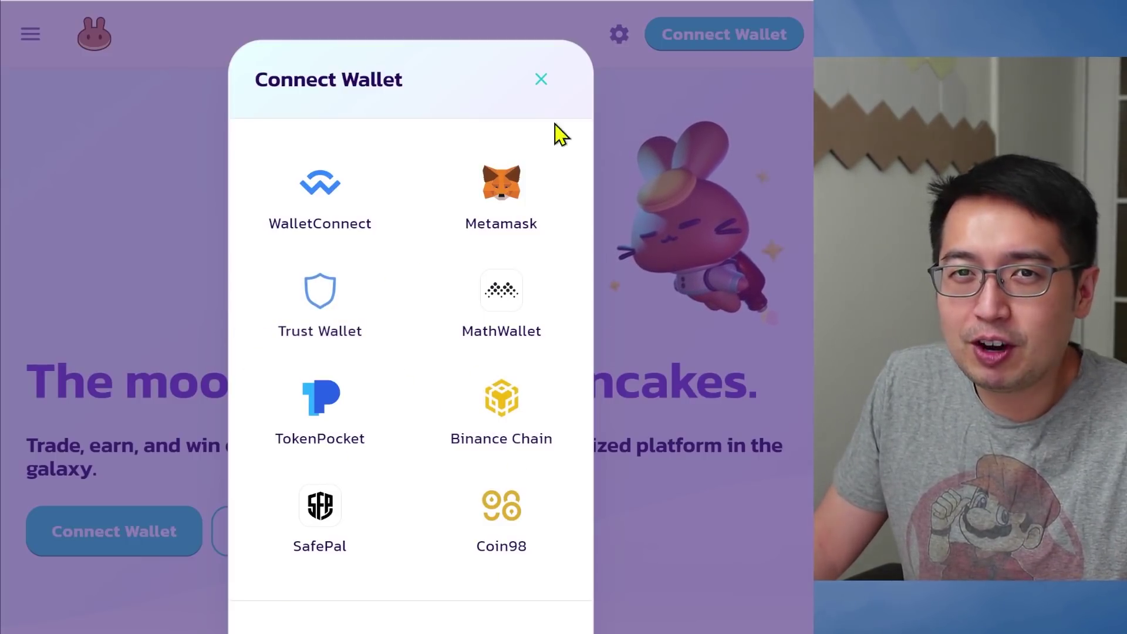
{"action": "left_click", "coordinate": [345, 299]}
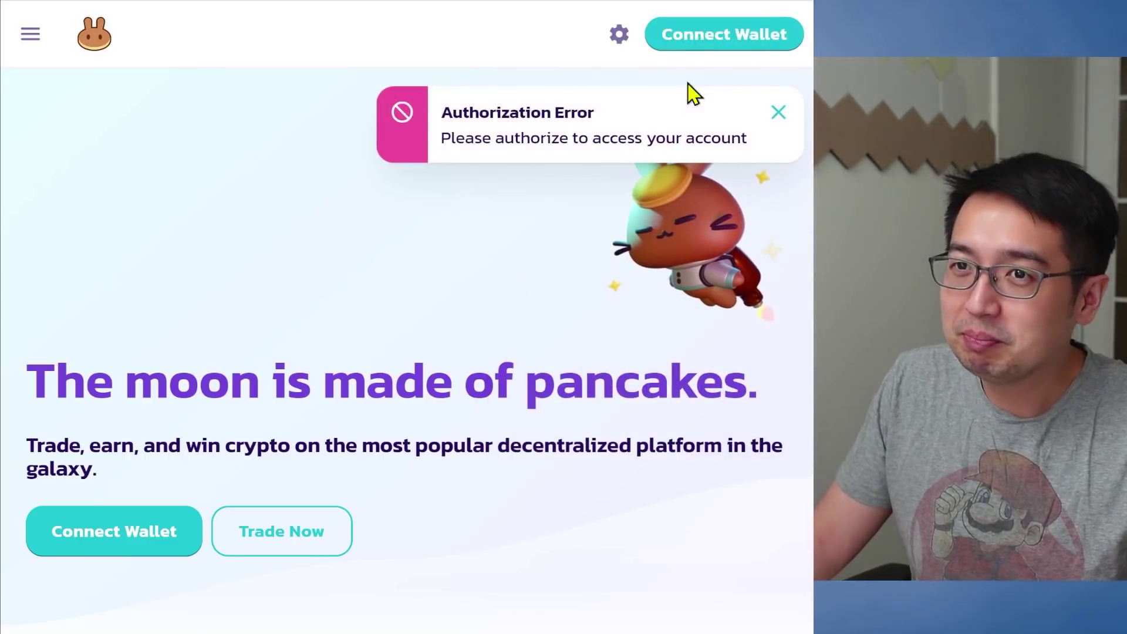
Connect PancakeSwap through WalletConnect, opening WalletConnect in the phone wallet's settings to pair with the QR code.
{"action": "left_click", "coordinate": [699, 42]}
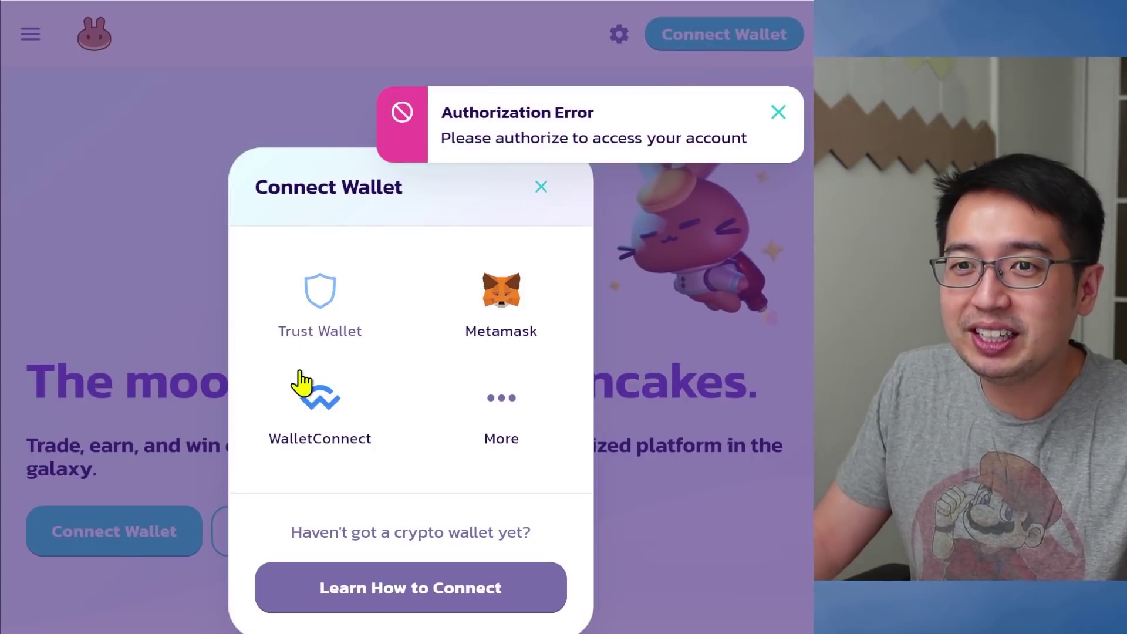
{"action": "left_click", "coordinate": [307, 409]}
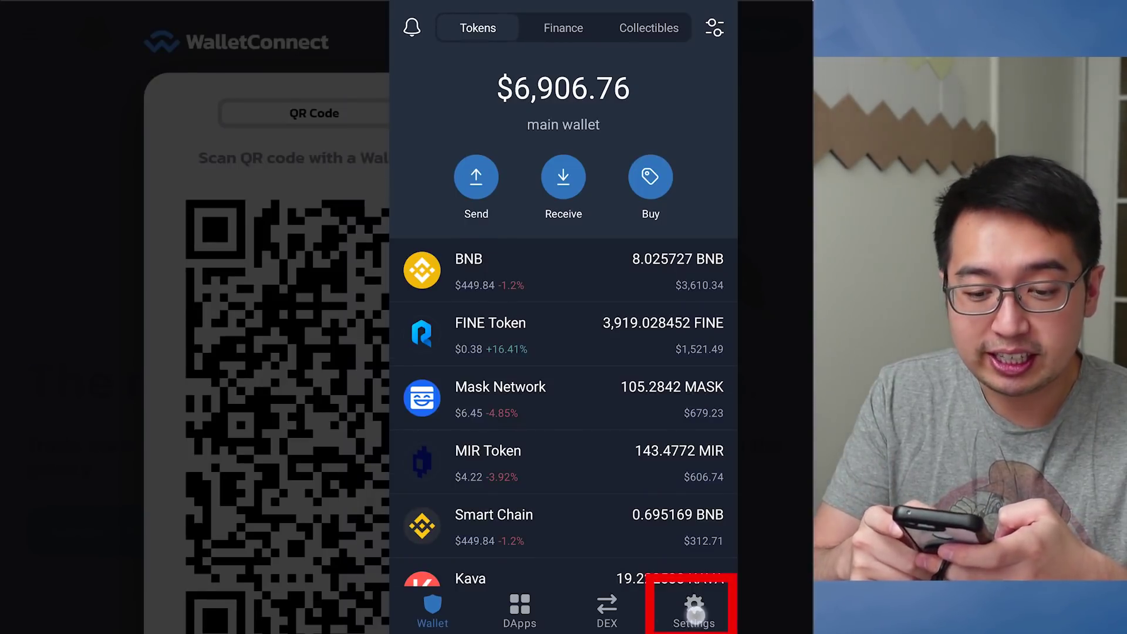
{"action": "left_click", "coordinate": [695, 614]}
{"action": "left_click", "coordinate": [503, 453]}
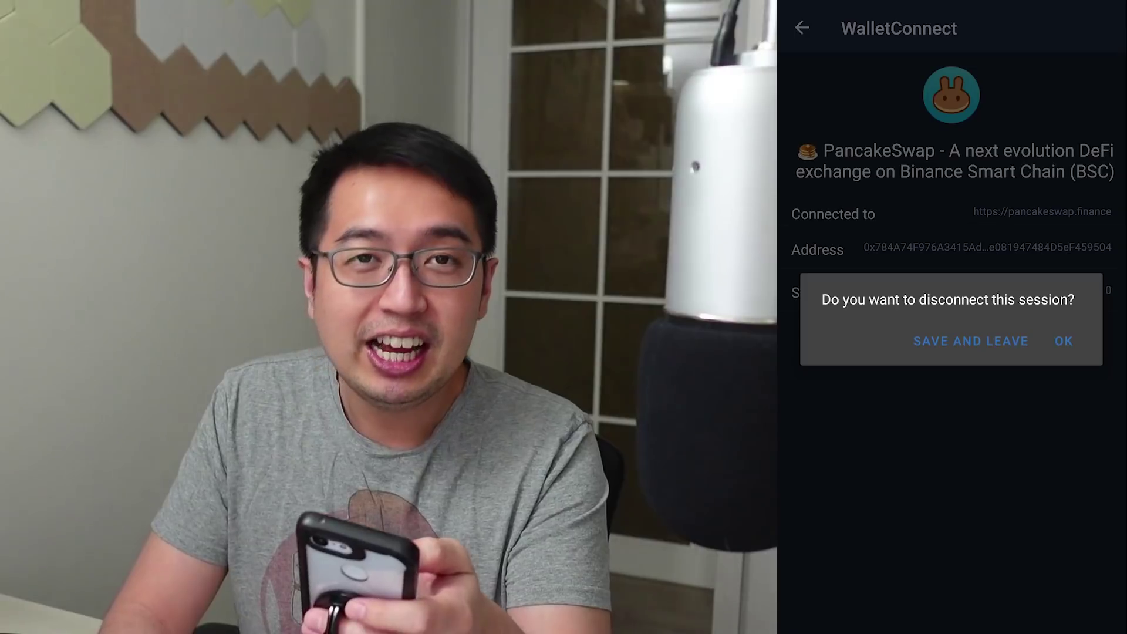
Leave the phone's WalletConnect screen with the PancakeSwap session saved, and return to the wallet's token list.
{"action": "left_click", "coordinate": [955, 340]}
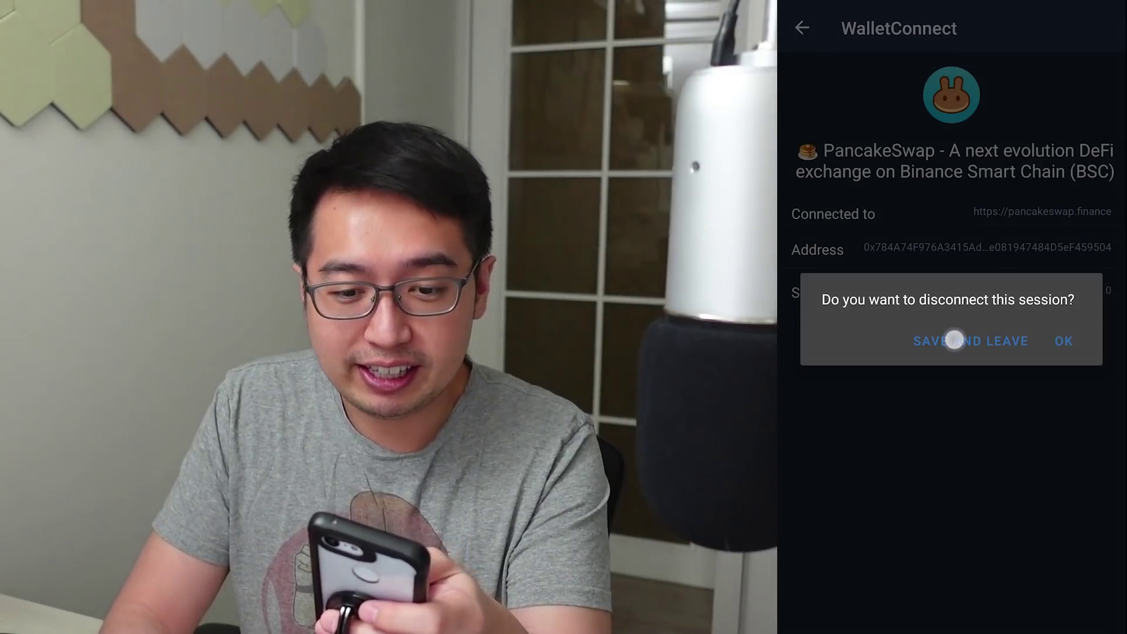
{"action": "left_click", "coordinate": [877, 449]}
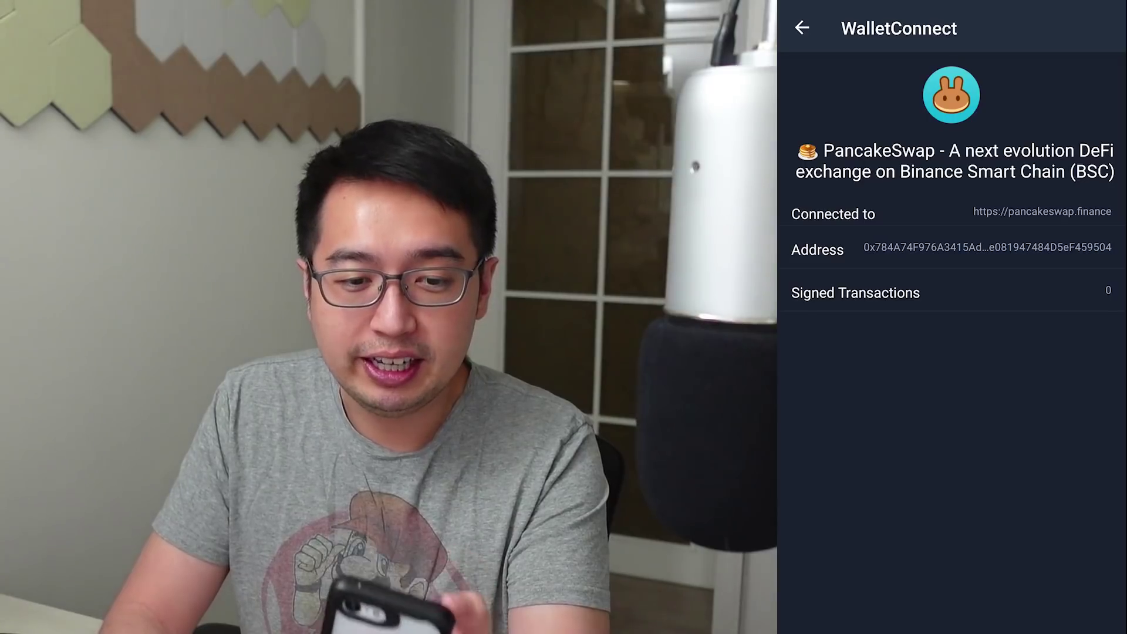
{"action": "left_click", "coordinate": [802, 27]}
{"action": "left_click", "coordinate": [965, 337]}
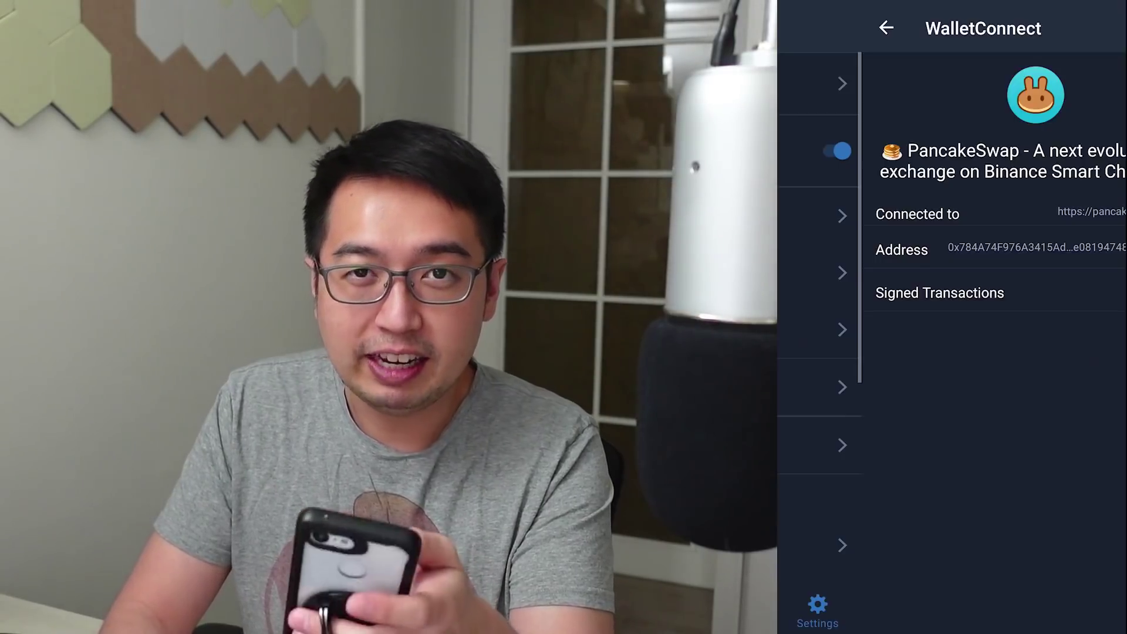
{"action": "left_click", "coordinate": [821, 610]}
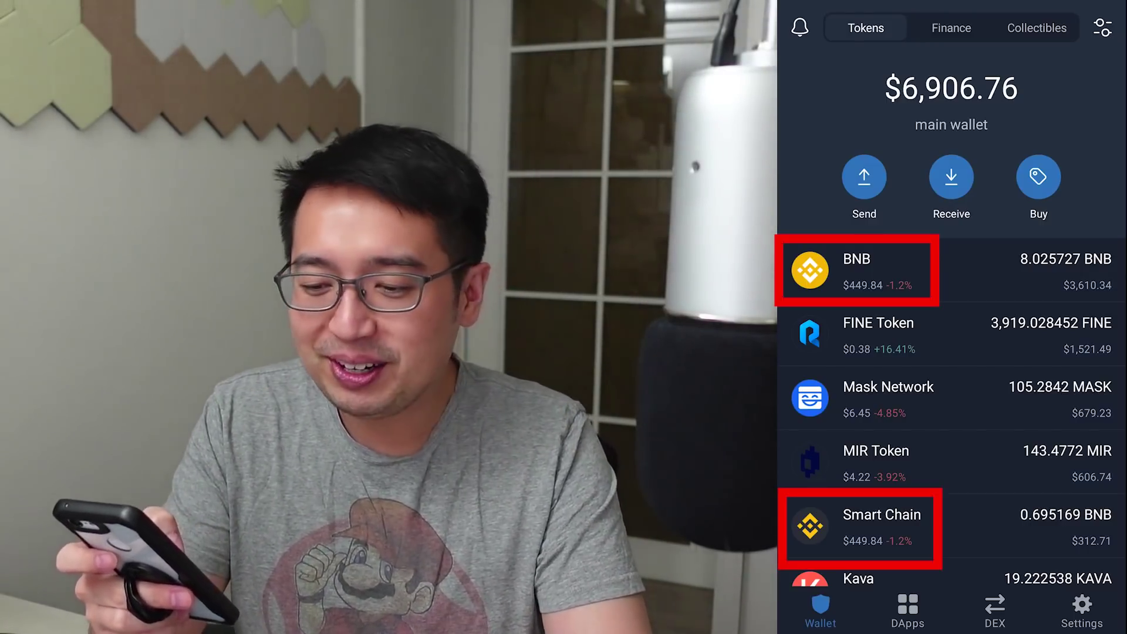
Set up a swap of 100% of the available BEP2 BNB to Smart Chain BNB in the phone wallet.
{"action": "left_click", "coordinate": [952, 267]}
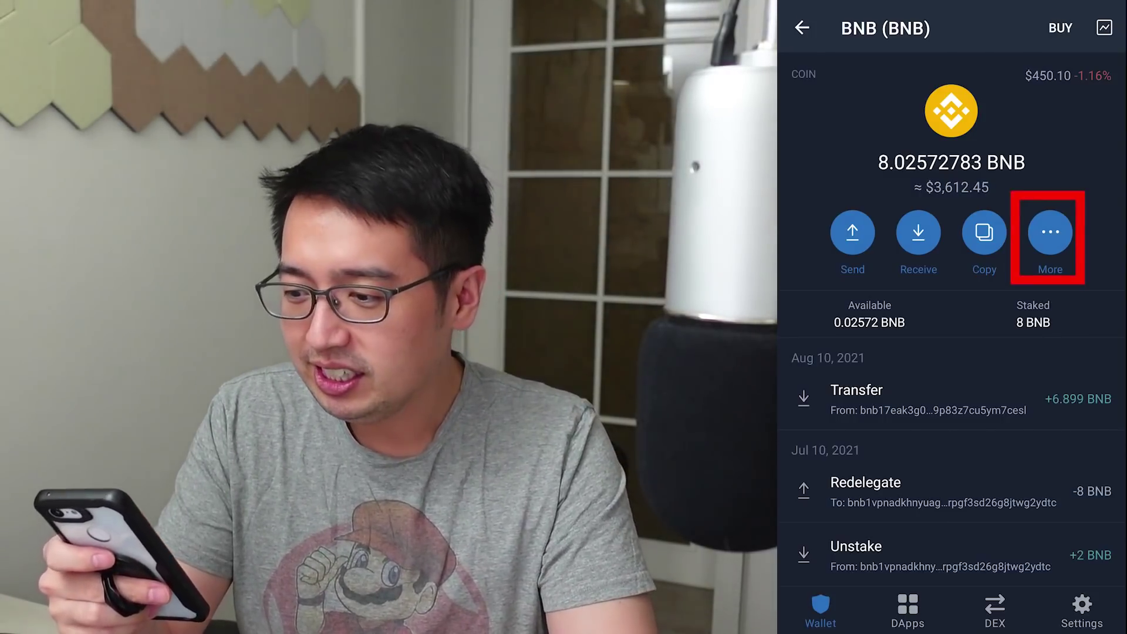
{"action": "left_click", "coordinate": [1051, 232]}
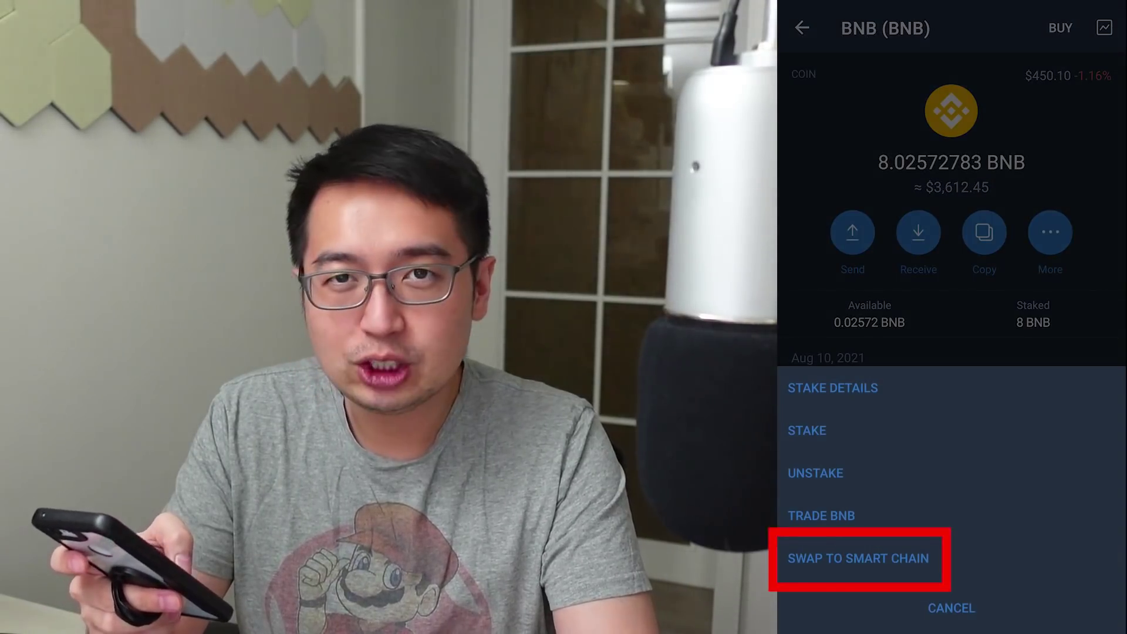
{"action": "left_click", "coordinate": [915, 558]}
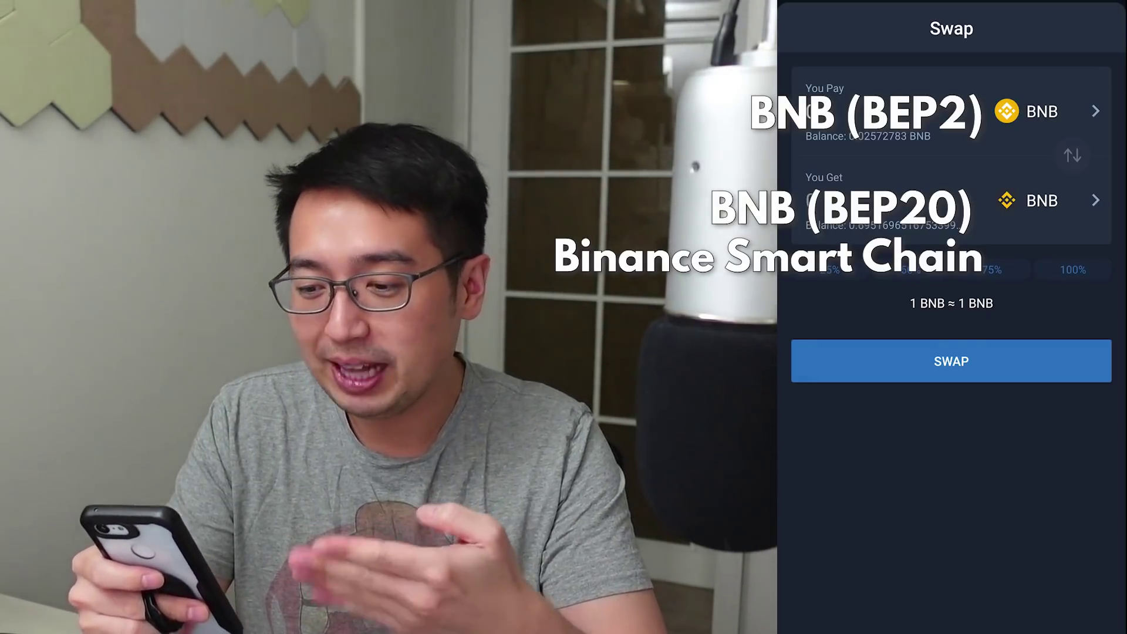
{"action": "left_click", "coordinate": [1073, 269]}
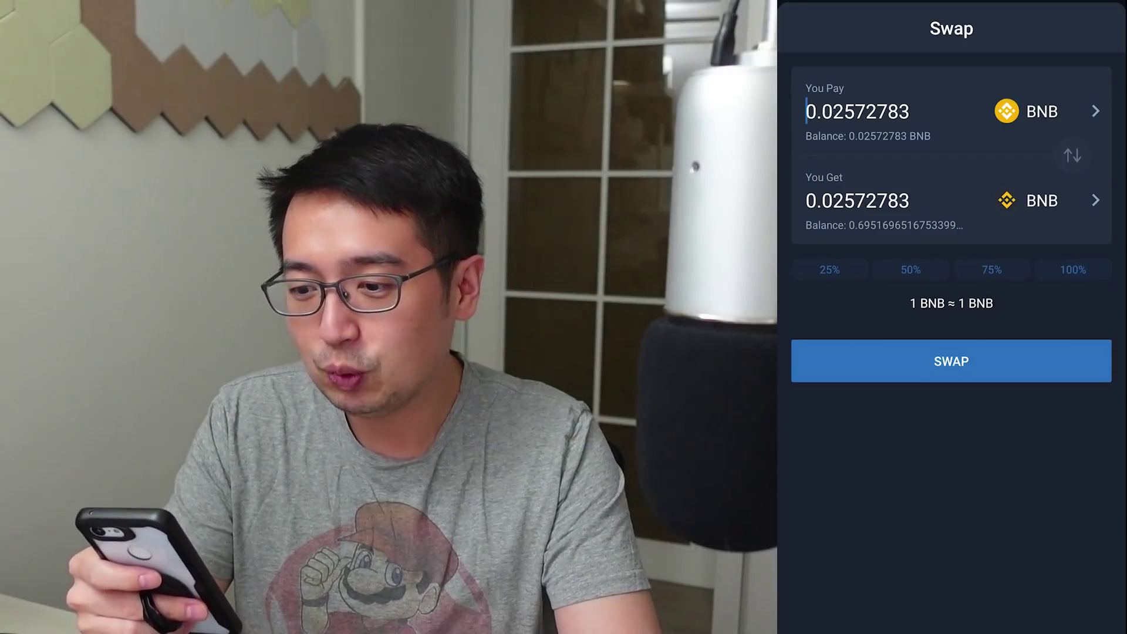
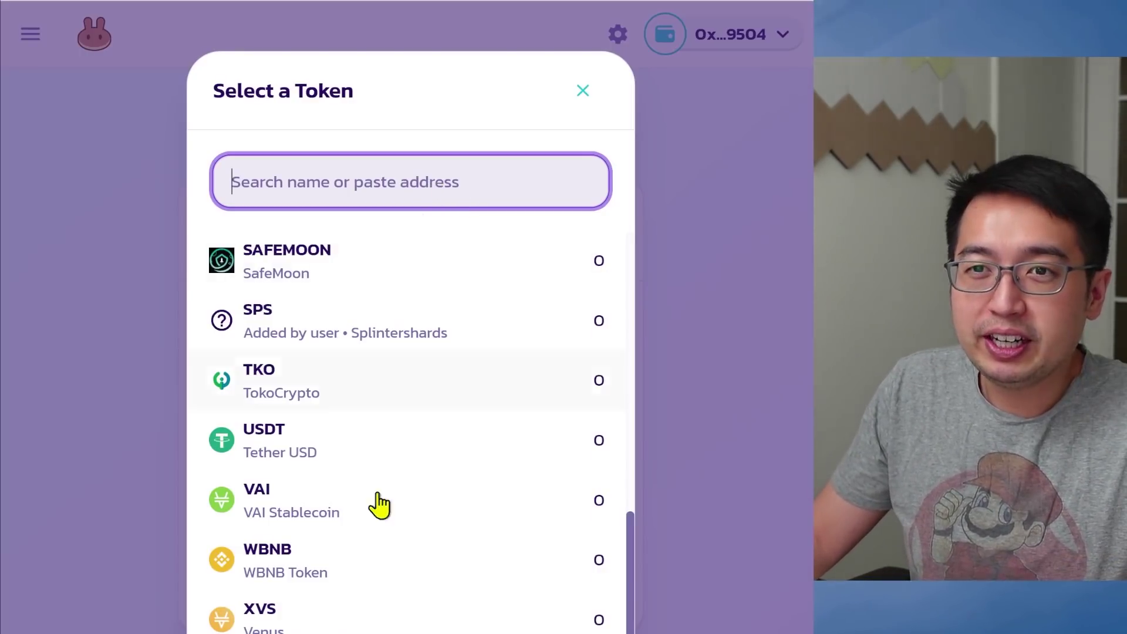
Import the OnlyDans (DANS) token by its contract address as the token to receive, acknowledging the import risk.
{"action": "scroll", "coordinate": [390, 563], "scroll_direction": "up", "scroll_amount": 10}
{"action": "scroll", "coordinate": [393, 563], "scroll_direction": "down", "scroll_amount": 10}
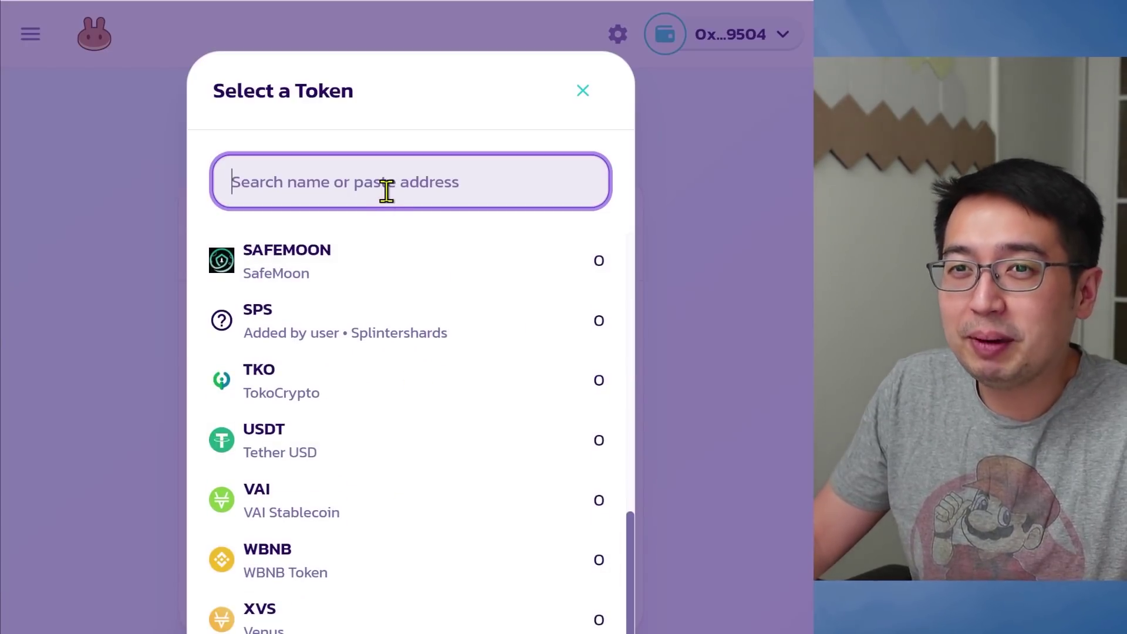
{"action": "key", "text": "ctrl+v"}
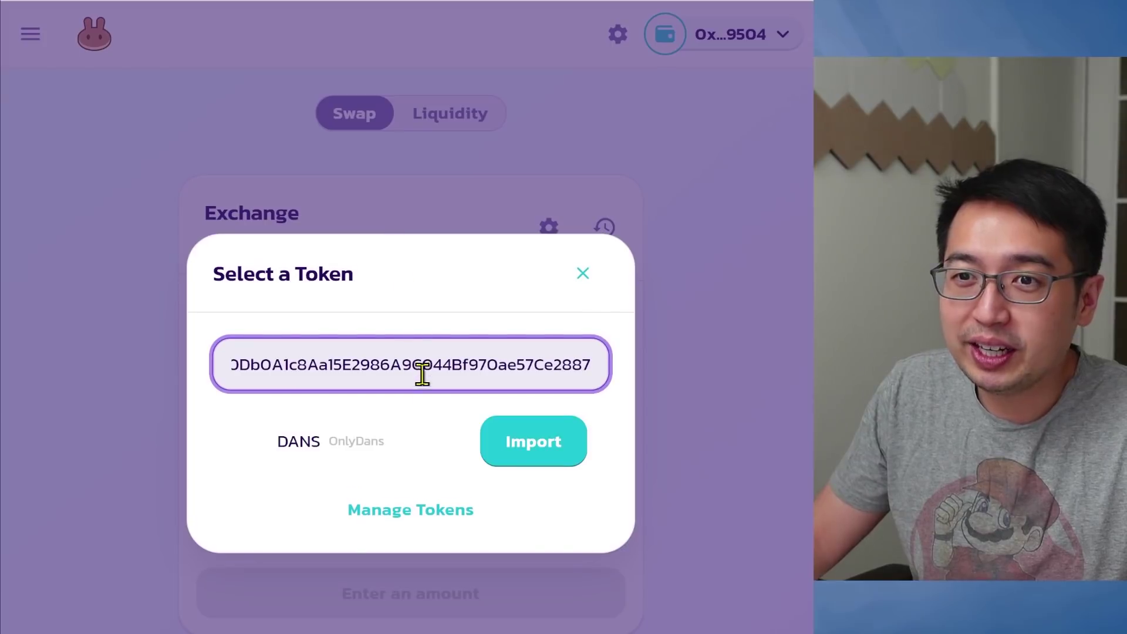
{"action": "left_click", "coordinate": [514, 452]}
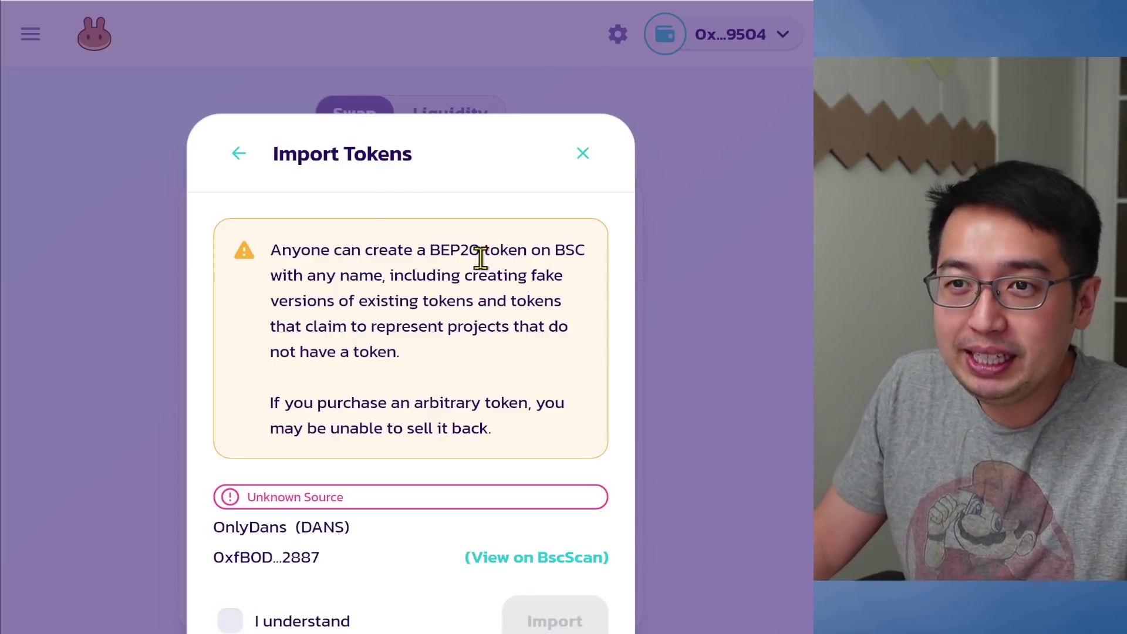
{"action": "left_click_drag", "start_coordinate": [333, 249], "coordinate": [503, 272]}
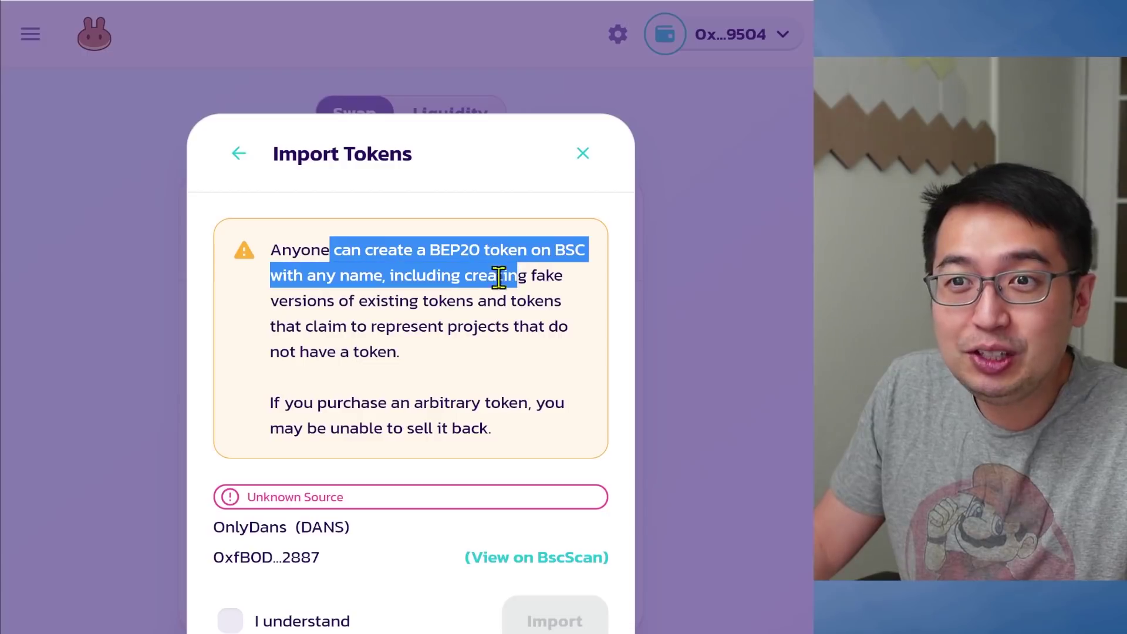
{"action": "left_click_drag", "start_coordinate": [371, 279], "coordinate": [456, 301]}
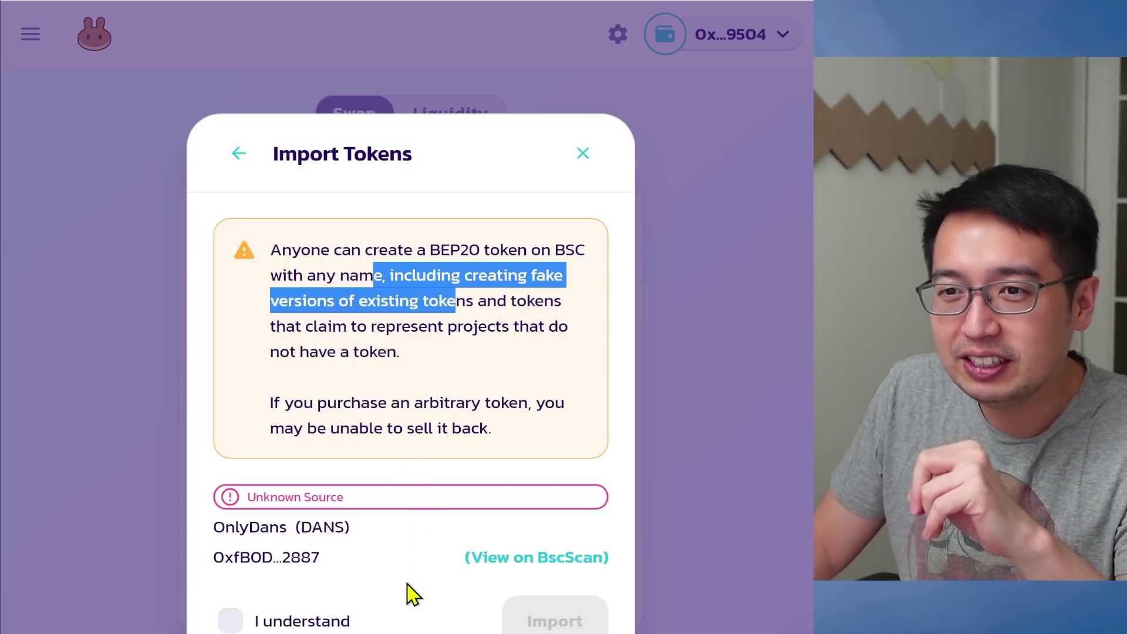
{"action": "left_click", "coordinate": [311, 623]}
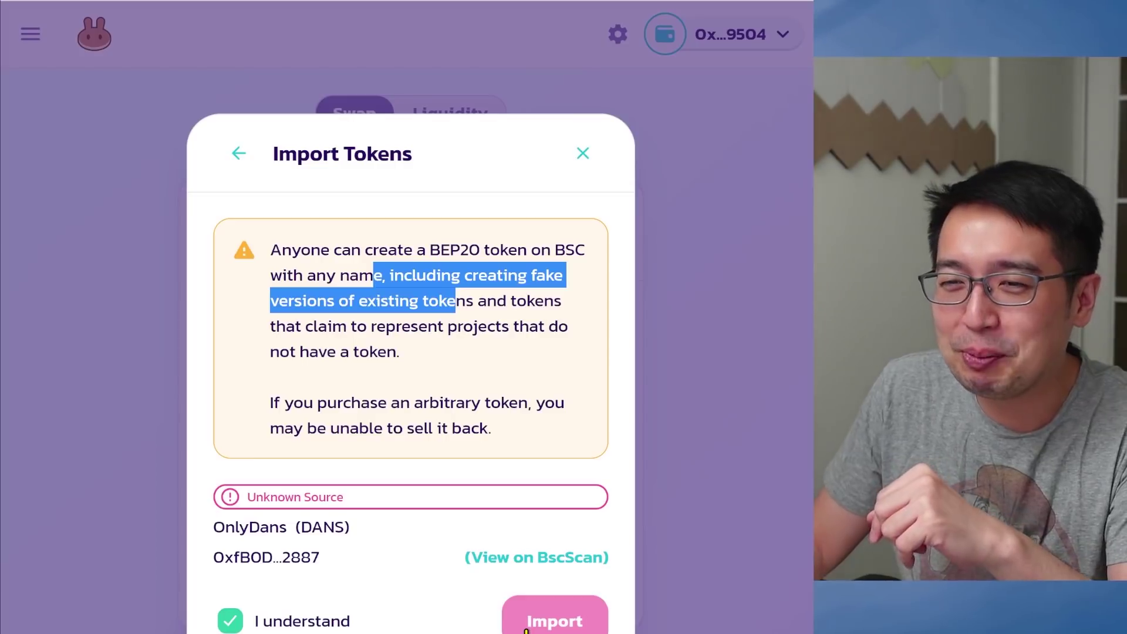
{"action": "left_click", "coordinate": [526, 625]}
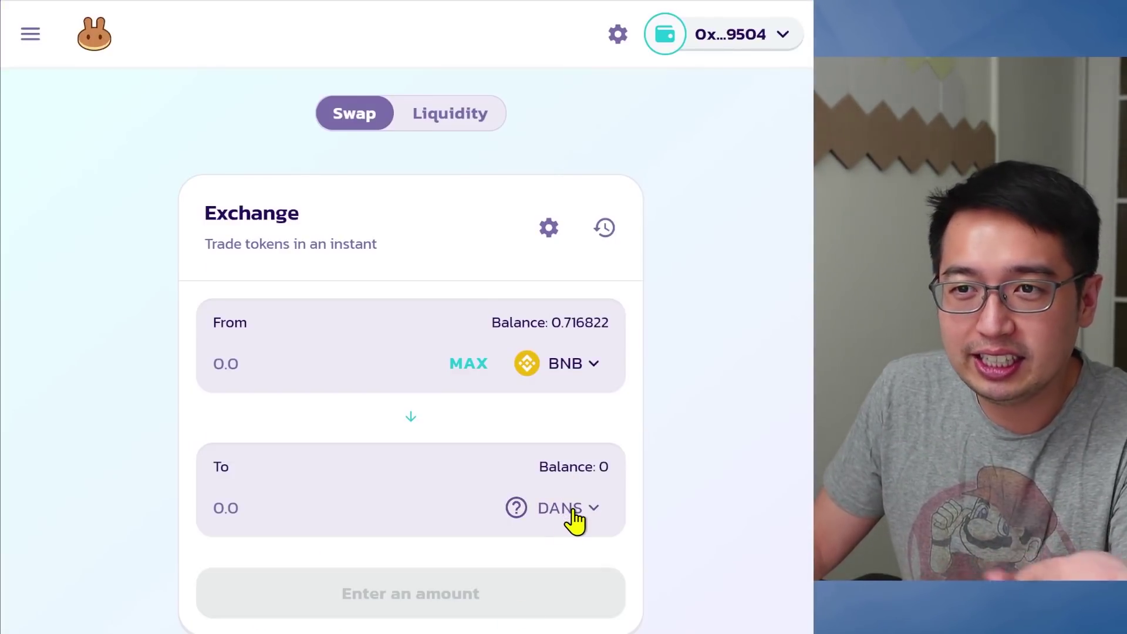
Fill in the maximum BNB amount for the swap to DANS and inspect the trade's price impact.
{"action": "left_click", "coordinate": [468, 367]}
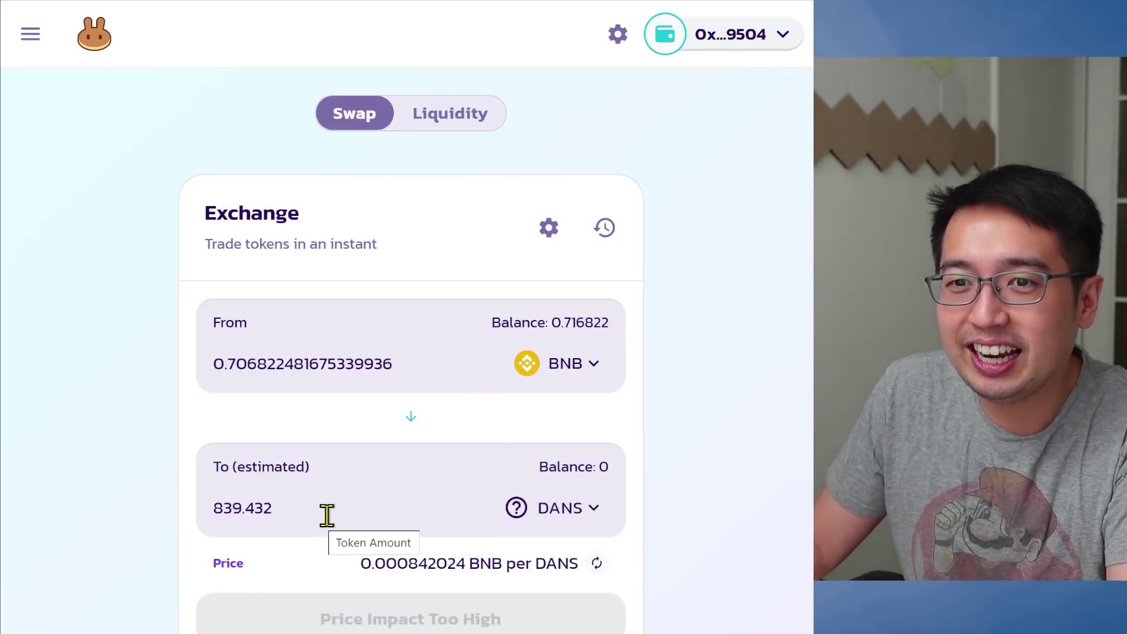
{"action": "left_click_drag", "start_coordinate": [223, 365], "coordinate": [314, 388]}
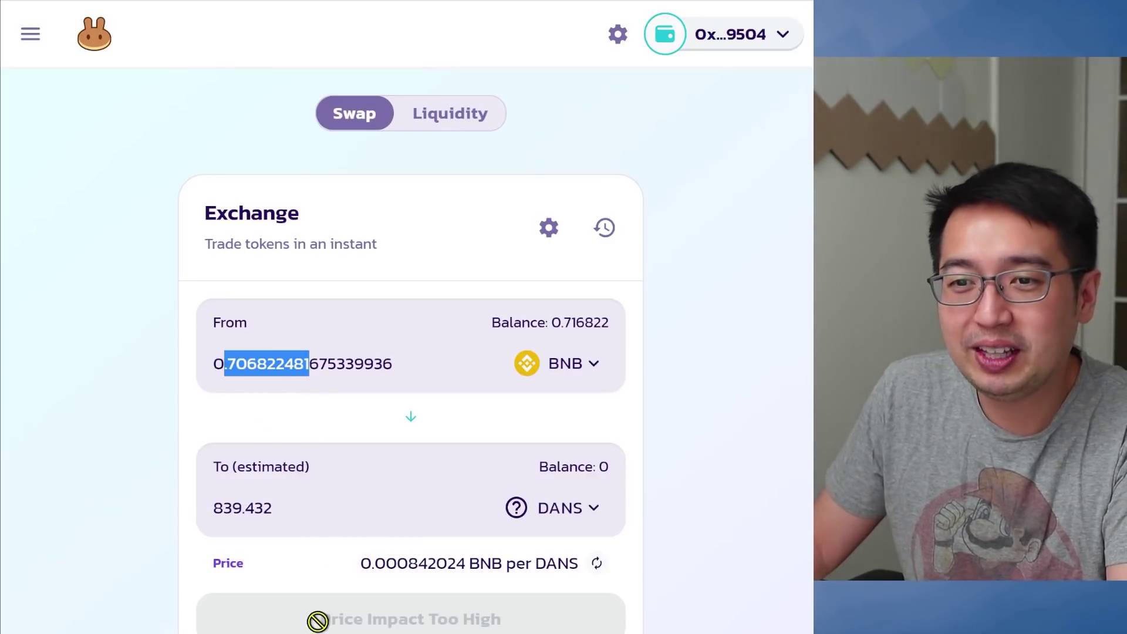
{"action": "scroll", "coordinate": [439, 619], "scroll_direction": "down", "scroll_amount": 3}
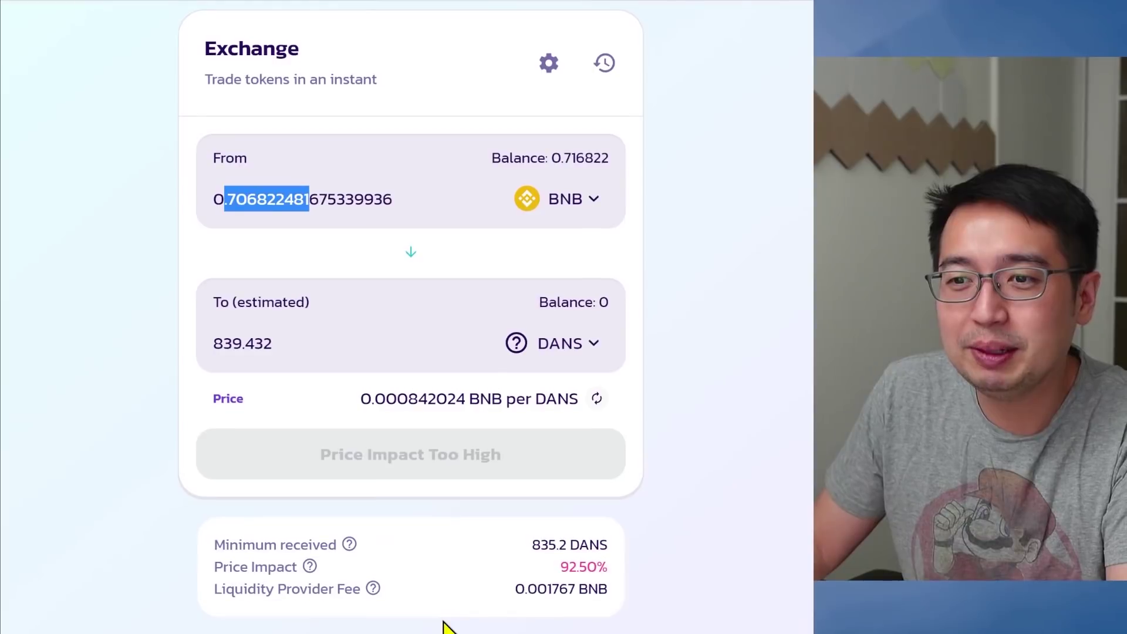
{"action": "left_click", "coordinate": [577, 569]}
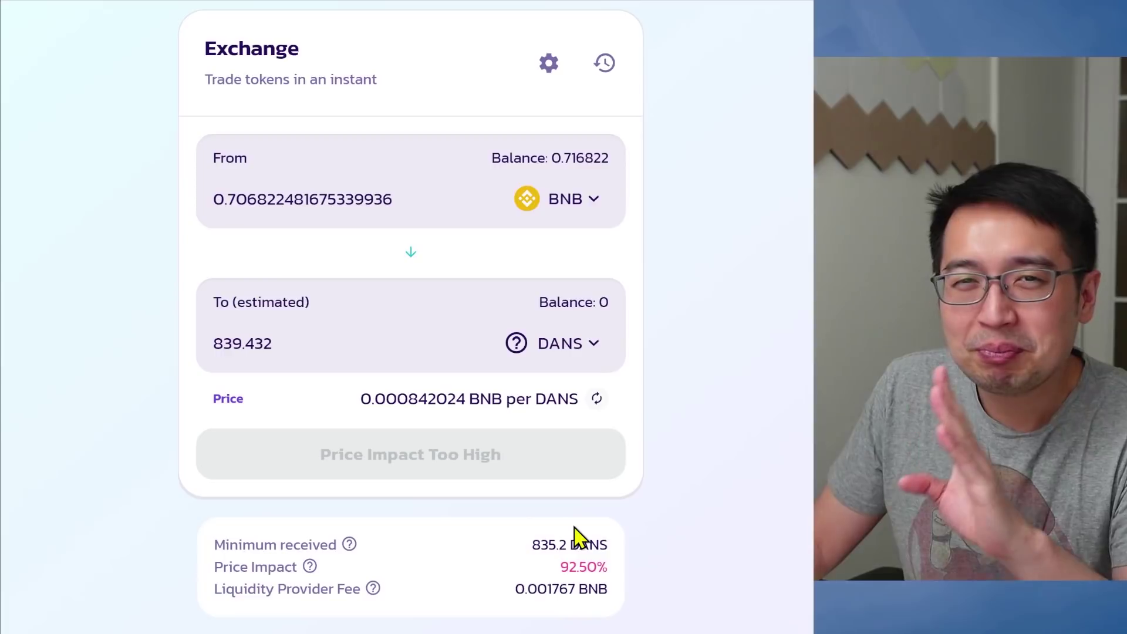
Change the receiving token from DANS to BUSD and reverse the pair so BUSD is exchanged for BNB.
{"action": "left_click", "coordinate": [571, 346]}
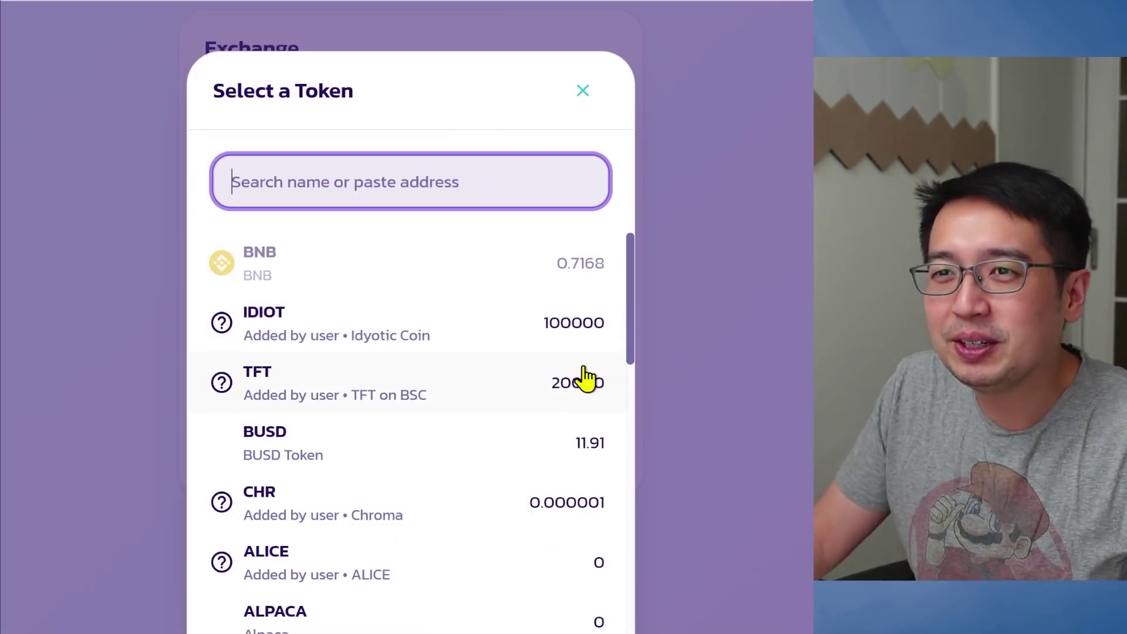
{"action": "left_click", "coordinate": [458, 474]}
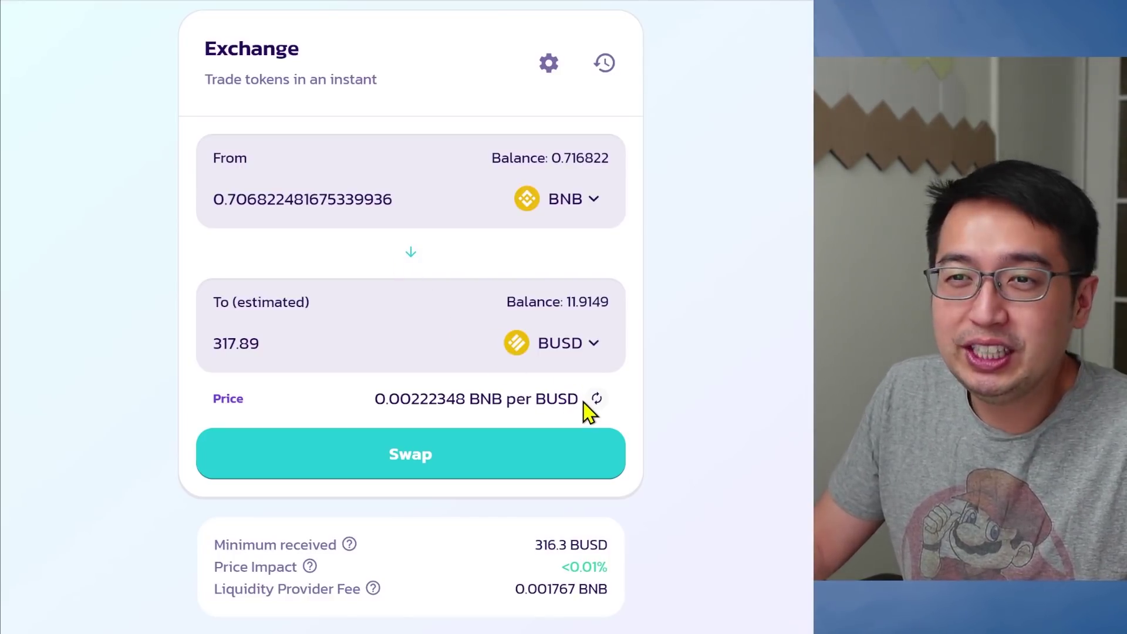
{"action": "left_click", "coordinate": [411, 265]}
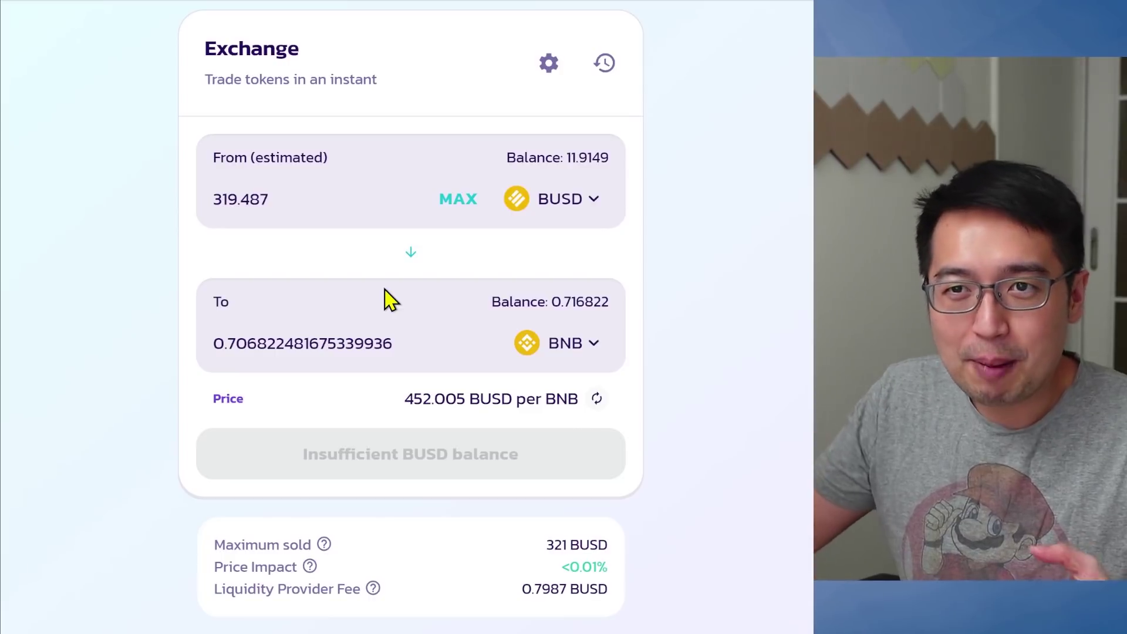
Set the BUSD amount to the maximum balance and check the price impact of the swap to BNB.
{"action": "left_click", "coordinate": [458, 198]}
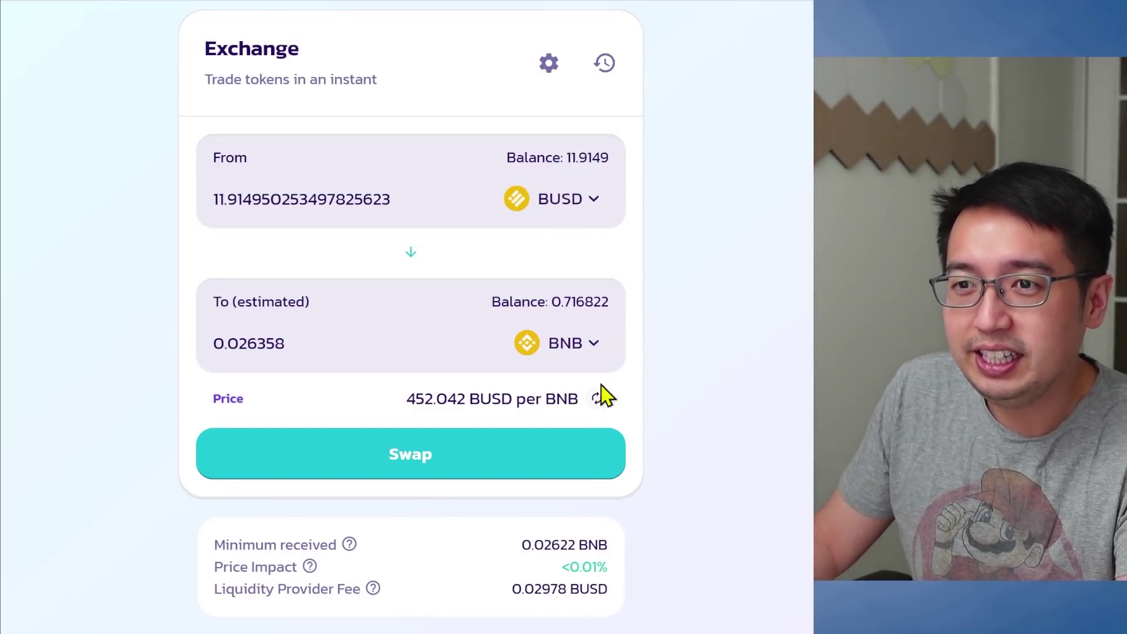
{"action": "left_click_drag", "start_coordinate": [596, 566], "coordinate": [563, 566]}
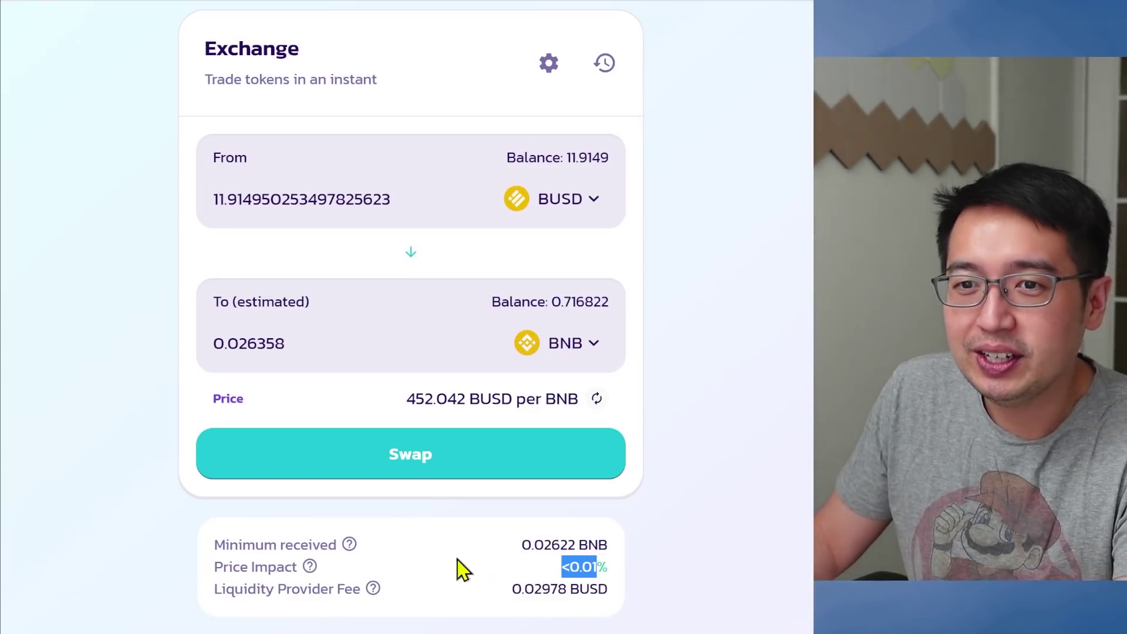
Examine the price impact and liquidity provider fee of the BUSD to BNB swap.
{"action": "left_click", "coordinate": [432, 566]}
{"action": "mouse_move", "coordinate": [333, 539]}
{"action": "left_mouse_down"}
{"action": "mouse_move", "coordinate": [390, 554]}
{"action": "mouse_move", "coordinate": [327, 542]}
{"action": "left_mouse_up"}
{"action": "left_click", "coordinate": [299, 539]}
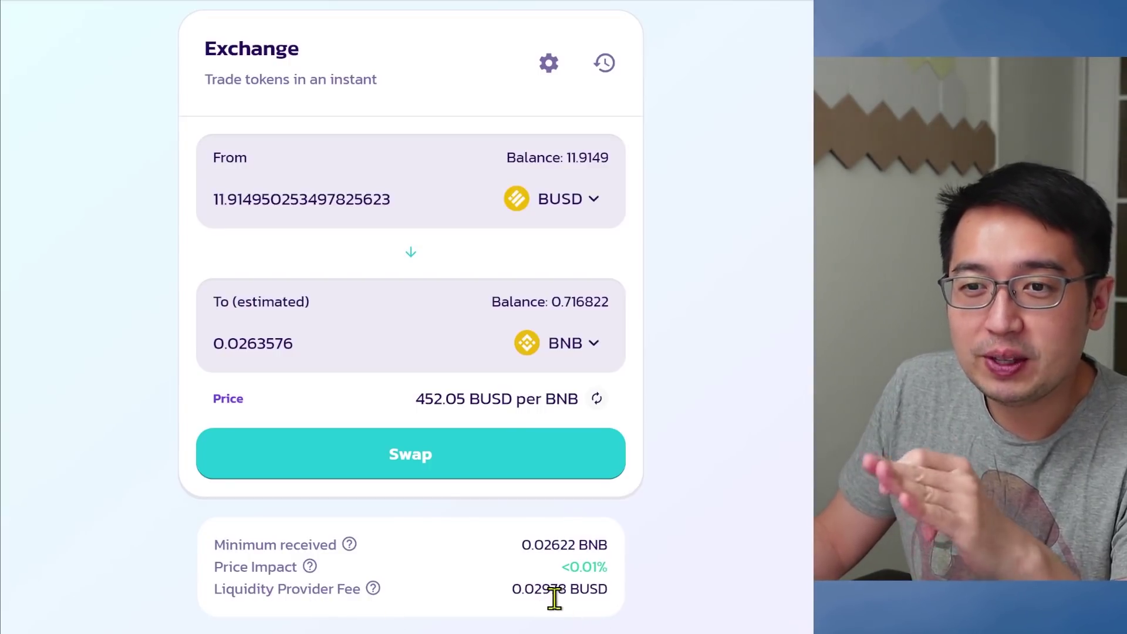
{"action": "mouse_move", "coordinate": [374, 588]}
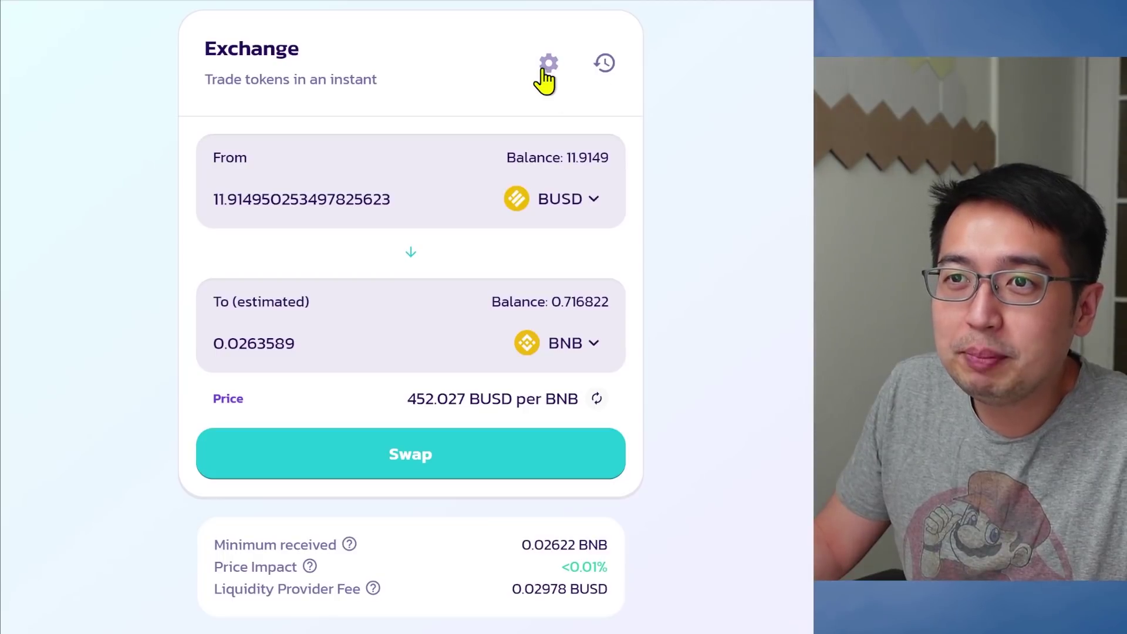
Review the exchange settings for transaction speed, slippage tolerance and deadline, and try the Flippy sounds option on and off.
{"action": "left_click", "coordinate": [546, 66]}
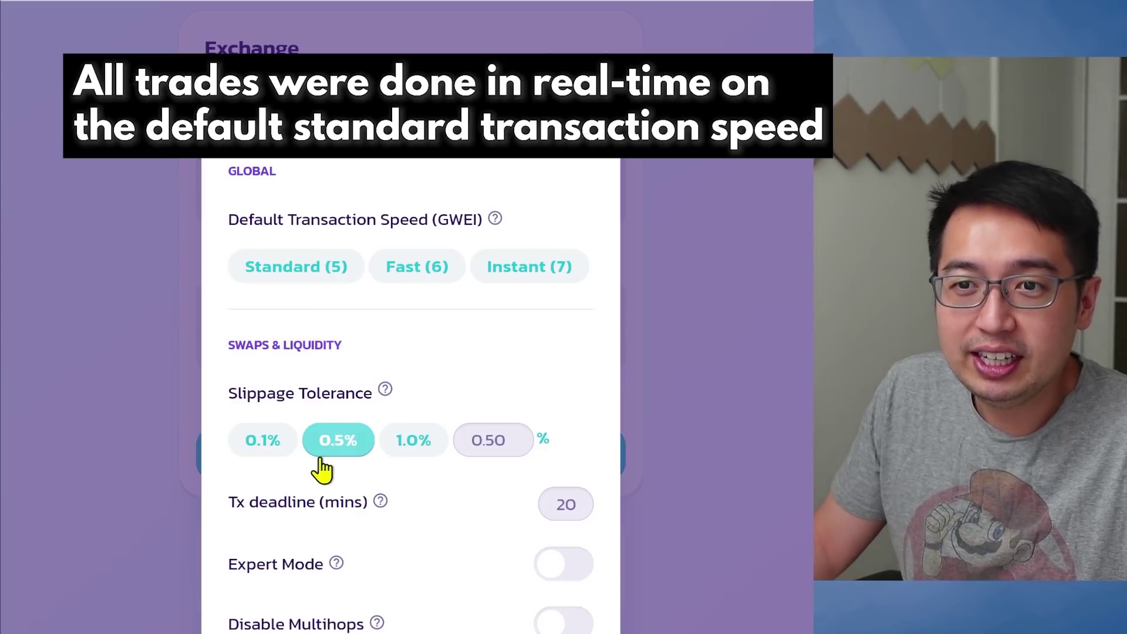
{"action": "mouse_move", "coordinate": [386, 402]}
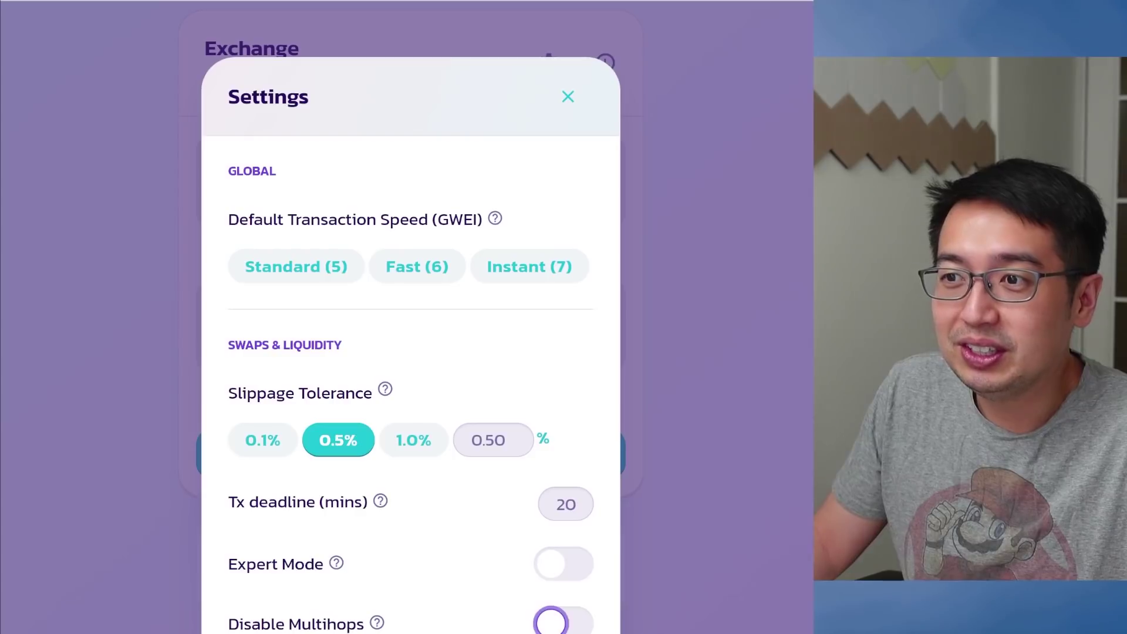
{"action": "scroll", "coordinate": [546, 610], "scroll_direction": "down", "scroll_amount": 2}
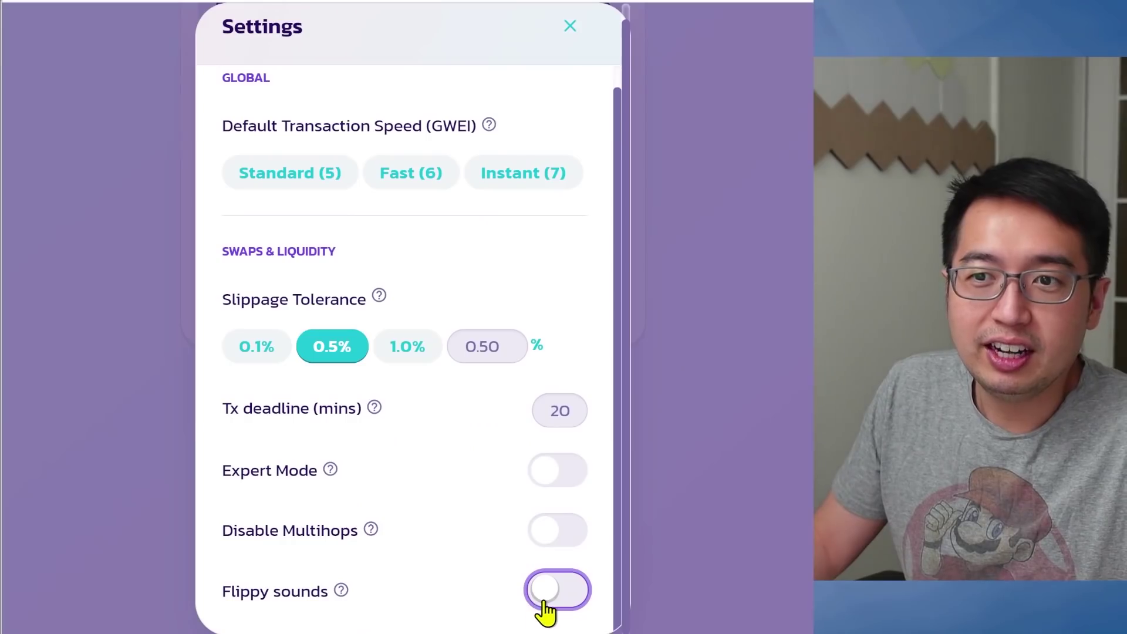
{"action": "left_click", "coordinate": [547, 600]}
{"action": "left_click", "coordinate": [551, 609]}
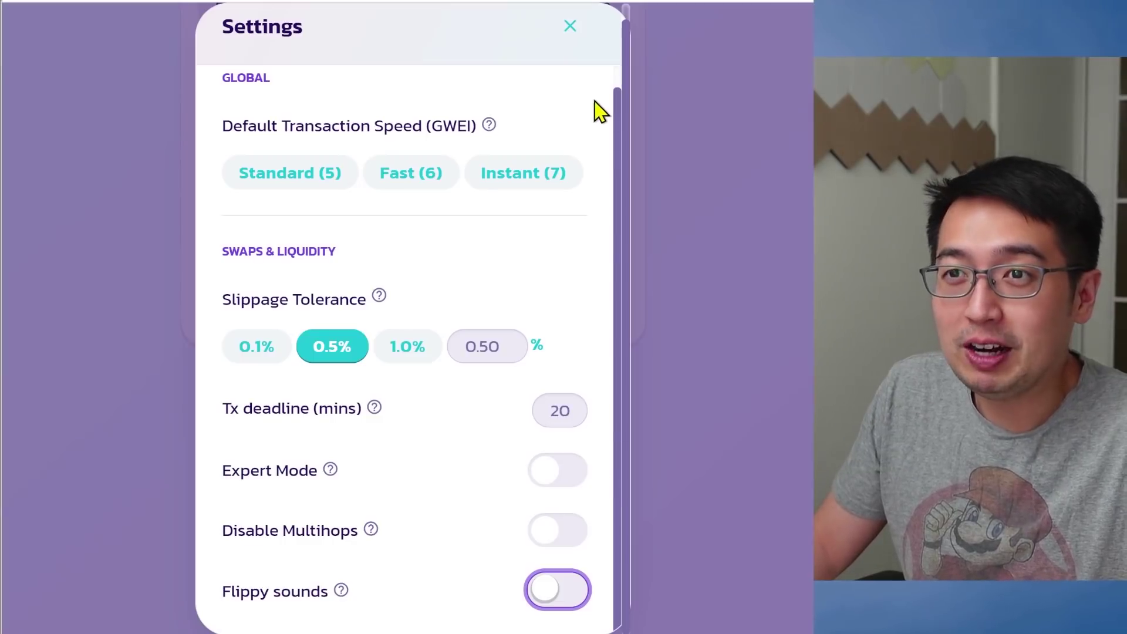
{"action": "left_click", "coordinate": [573, 27]}
{"action": "scroll", "coordinate": [692, 357], "scroll_direction": "up", "scroll_amount": 5}
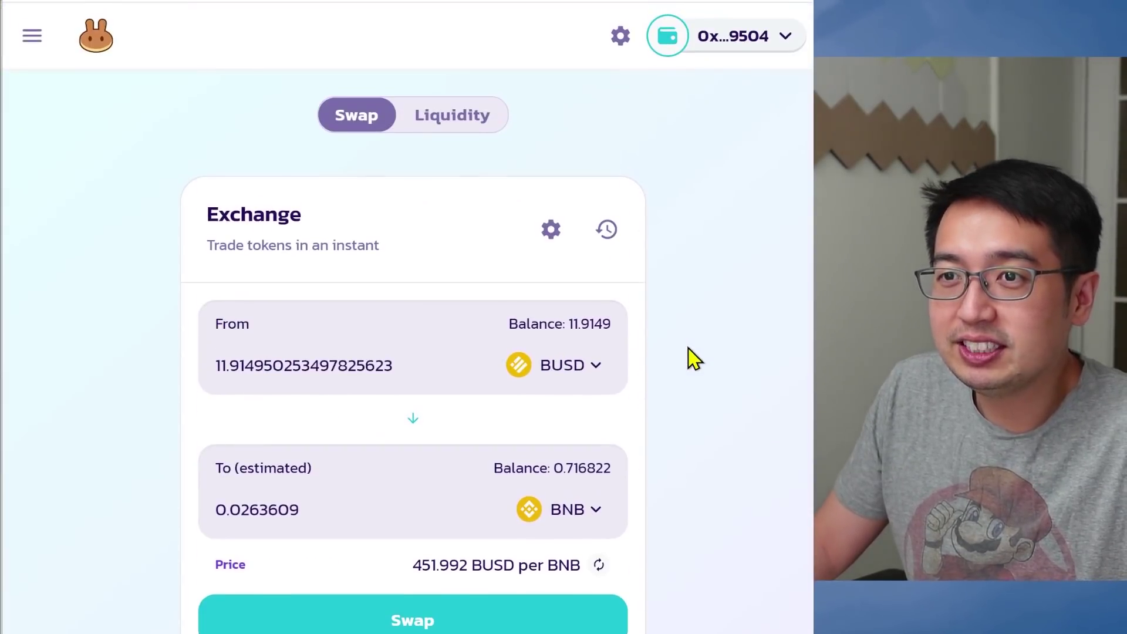
Check the list of recent transactions for the exchange and close it.
{"action": "left_click", "coordinate": [615, 245]}
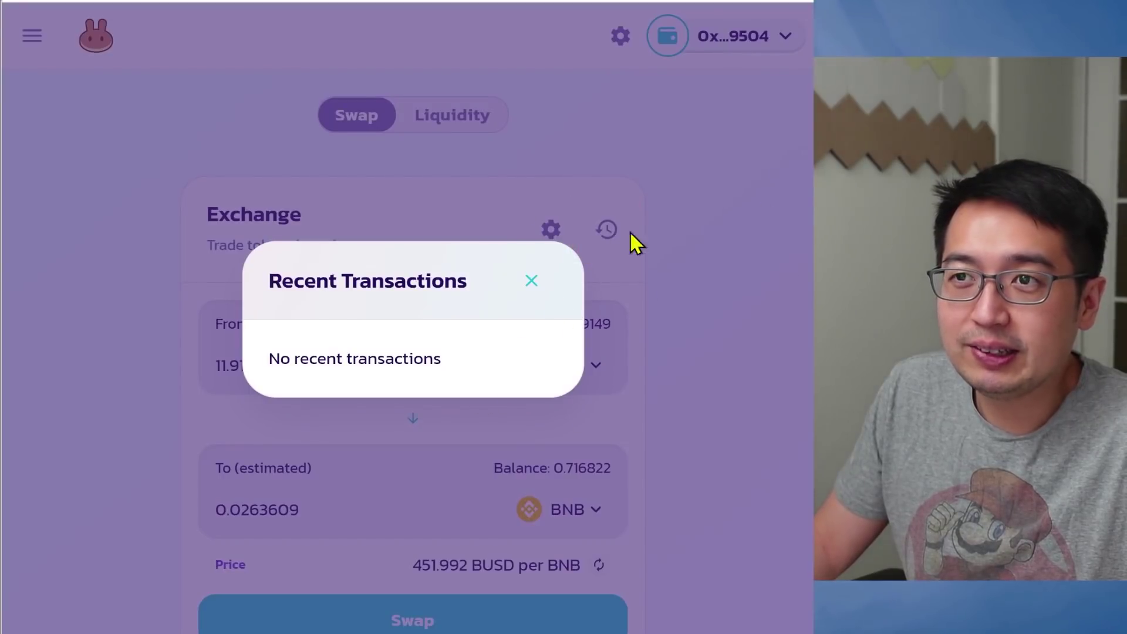
{"action": "left_click", "coordinate": [743, 392]}
Reverse the pair so BNB is exchanged for BUSD, and set the BNB amount to 0.1.
{"action": "scroll", "coordinate": [743, 392], "scroll_direction": "down", "scroll_amount": 3}
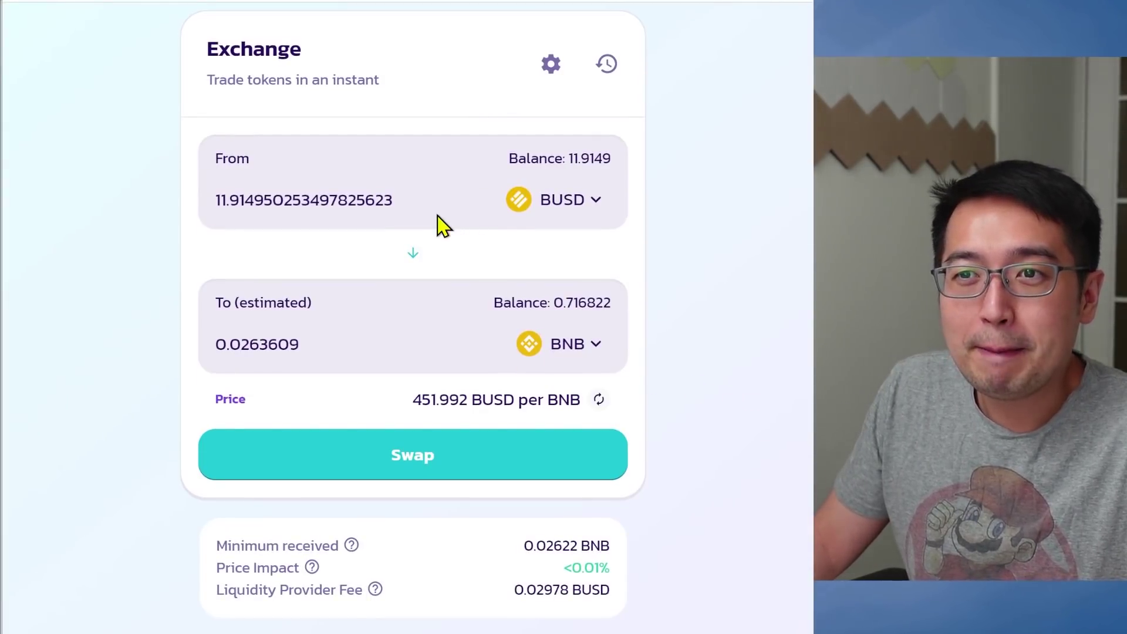
{"action": "left_click", "coordinate": [413, 253]}
{"action": "left_click_drag", "start_coordinate": [327, 216], "coordinate": [146, 200]}
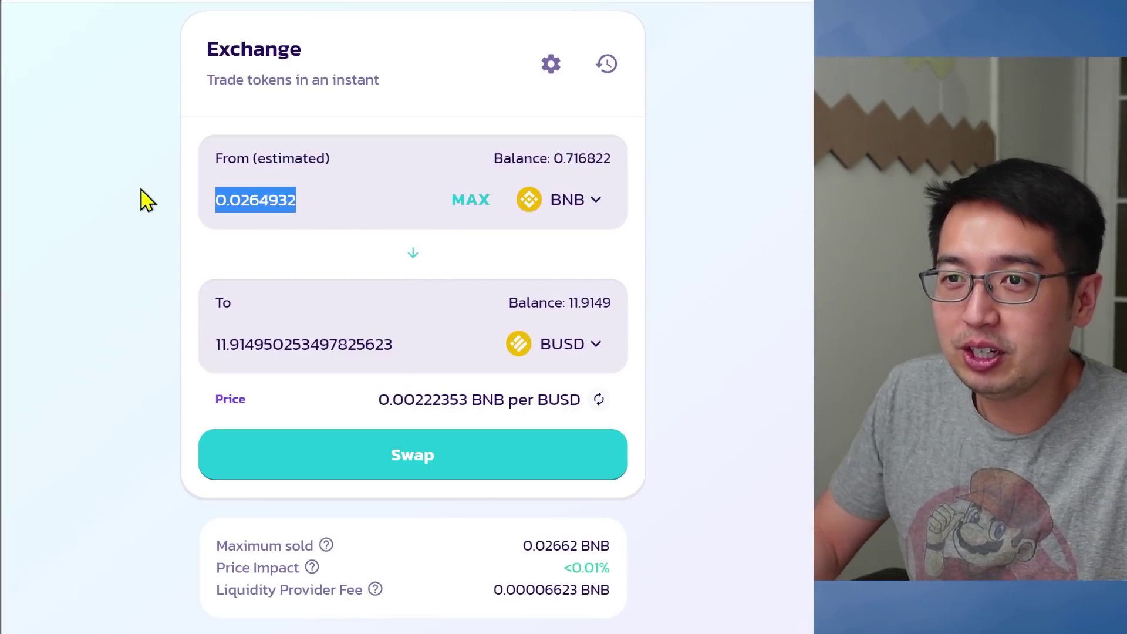
{"action": "type", "text": "0.1"}
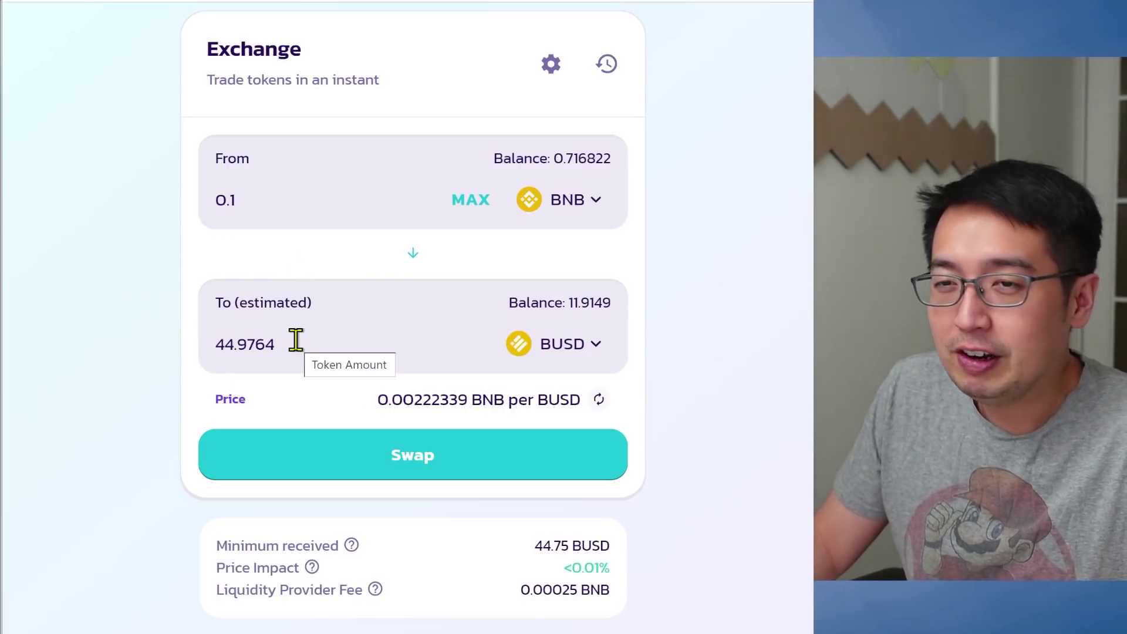
Try to submit the swap of 0.1 BNB for BUSD and approve it in Trust Wallet.
{"action": "scroll", "coordinate": [305, 346], "scroll_direction": "down", "scroll_amount": 2}
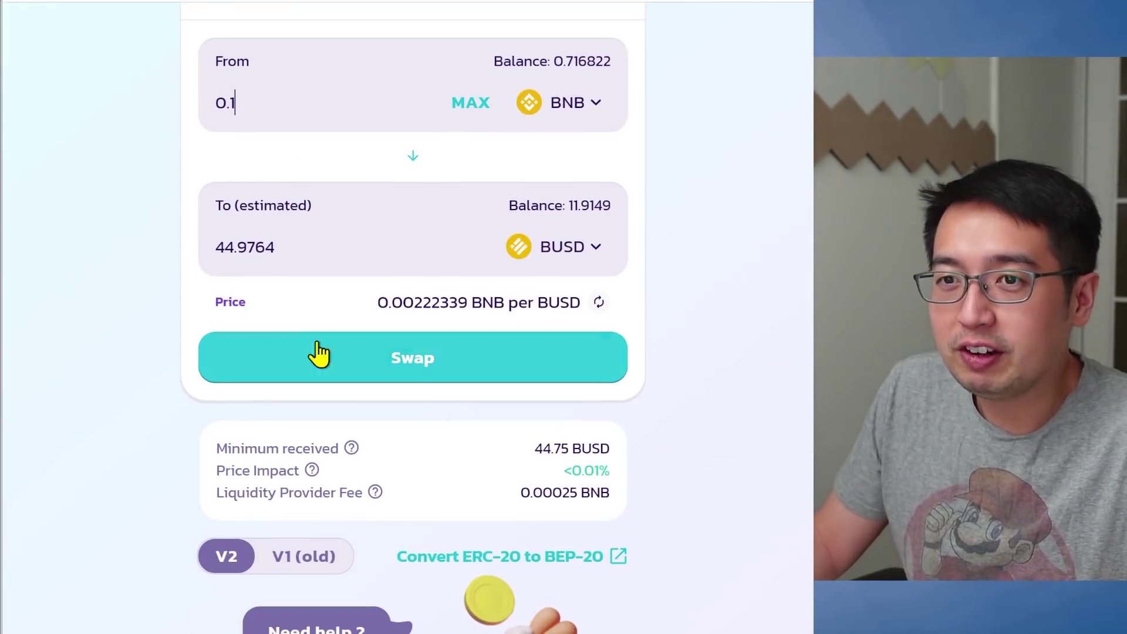
{"action": "left_click", "coordinate": [444, 362]}
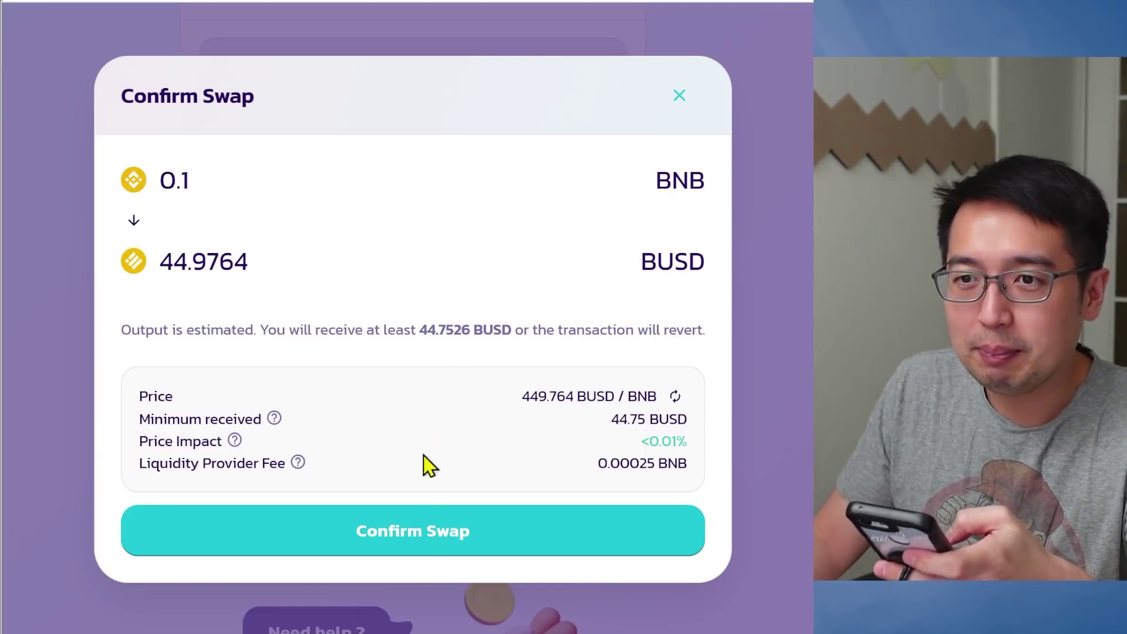
{"action": "left_click", "coordinate": [421, 547]}
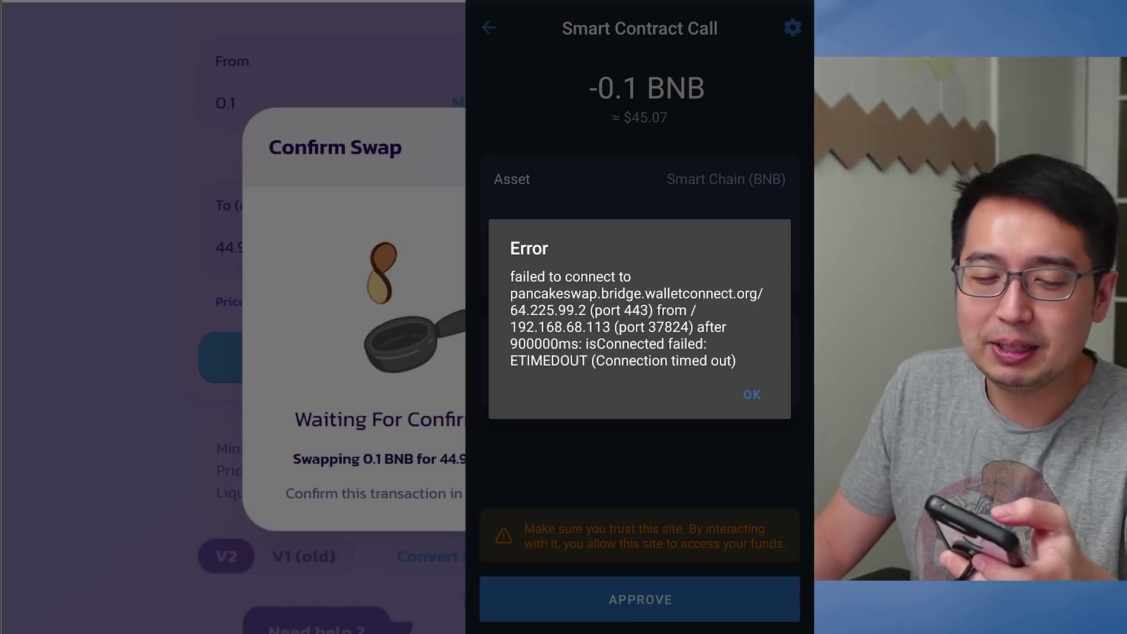
{"action": "left_click", "coordinate": [756, 395]}
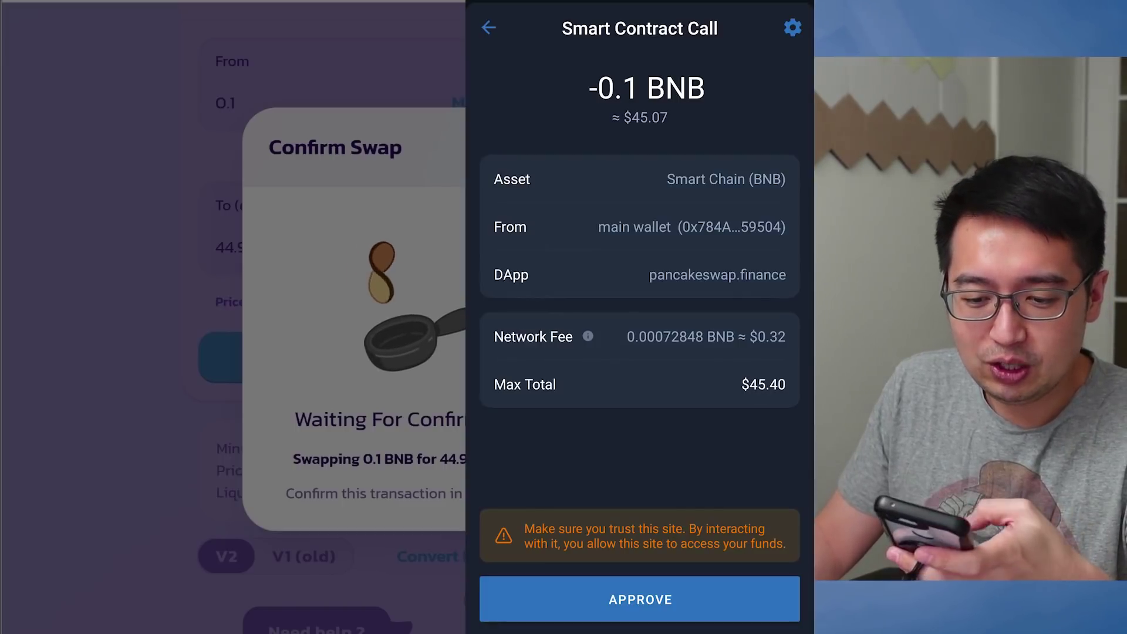
Disconnect the PancakeSwap session in Trust Wallet and reconnect the wallet to the exchange through WalletConnect.
{"action": "key", "text": "Escape"}
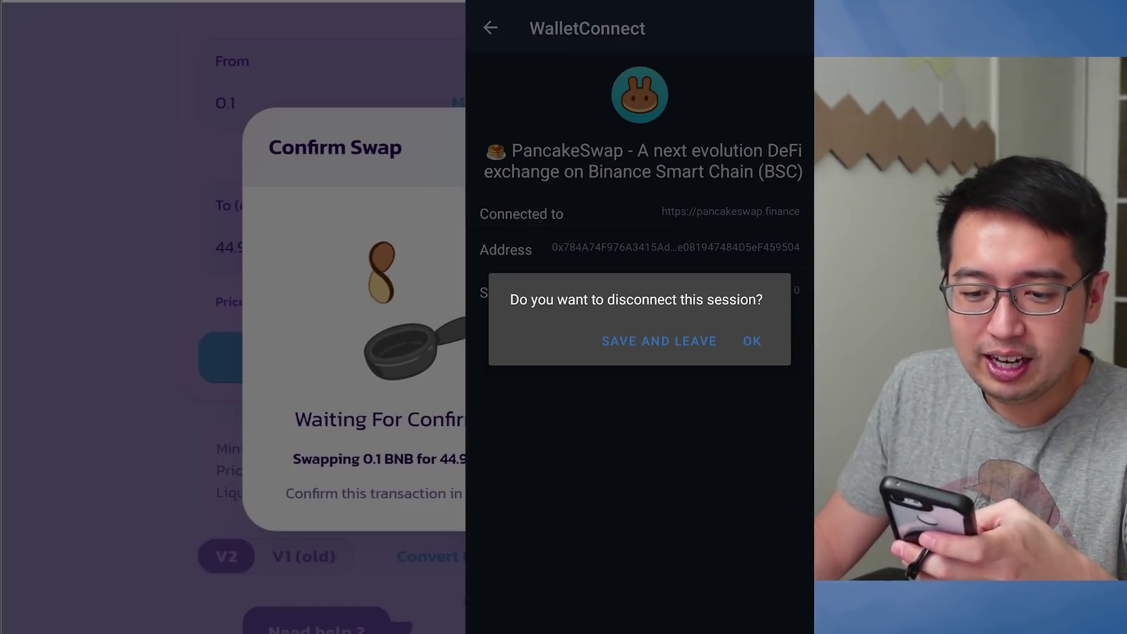
{"action": "left_click", "coordinate": [753, 341]}
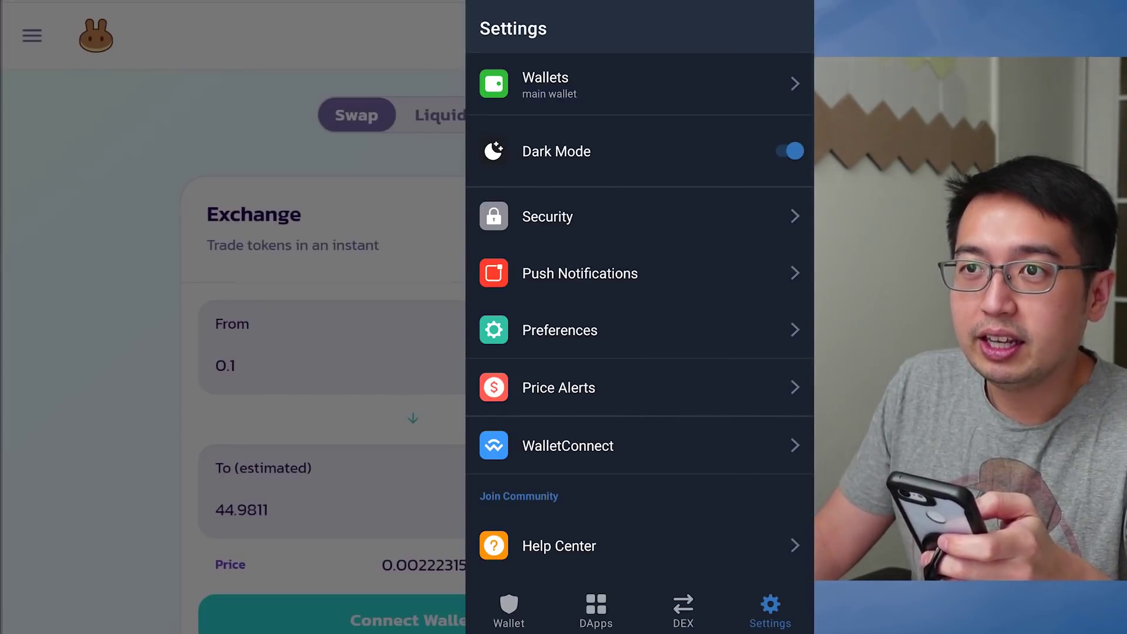
{"action": "left_click", "coordinate": [408, 621]}
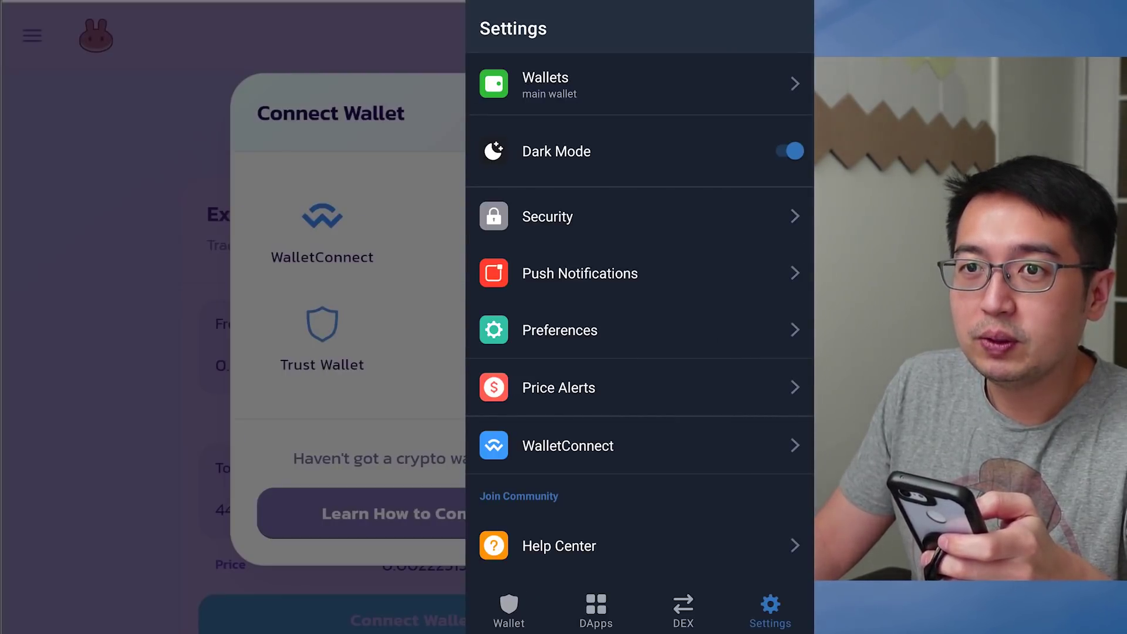
{"action": "left_click", "coordinate": [294, 252]}
{"action": "left_click", "coordinate": [569, 450]}
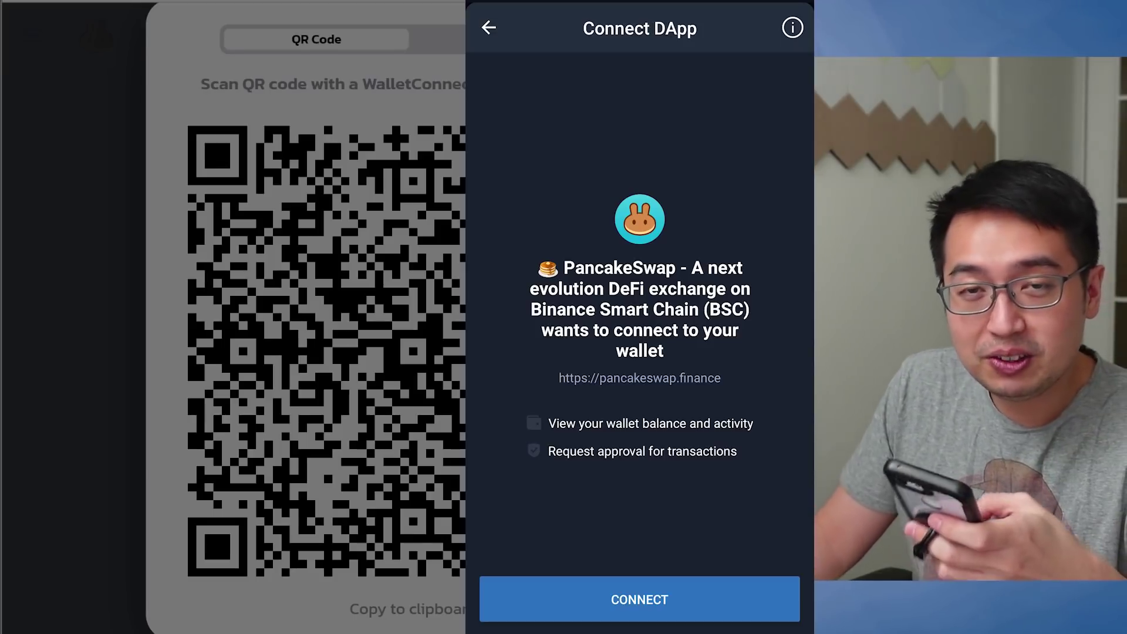
{"action": "left_click", "coordinate": [640, 600]}
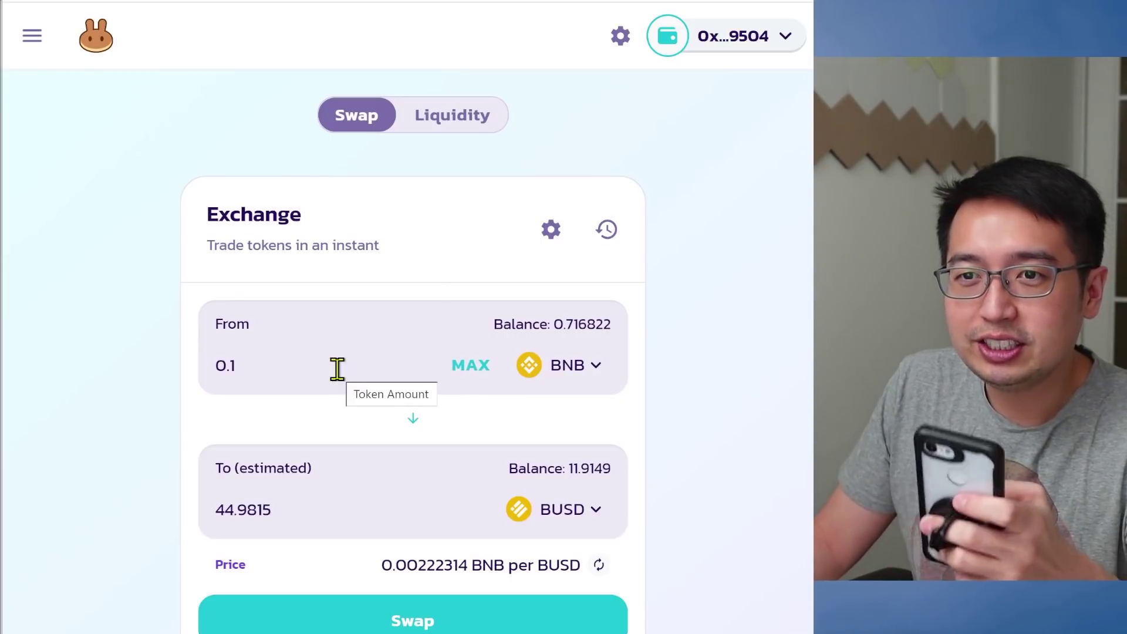
Swap 0.1 BNB for BUSD, approving the smart contract call in Trust Wallet and closing the submission notice.
{"action": "scroll", "coordinate": [643, 411], "scroll_direction": "down", "scroll_amount": 3}
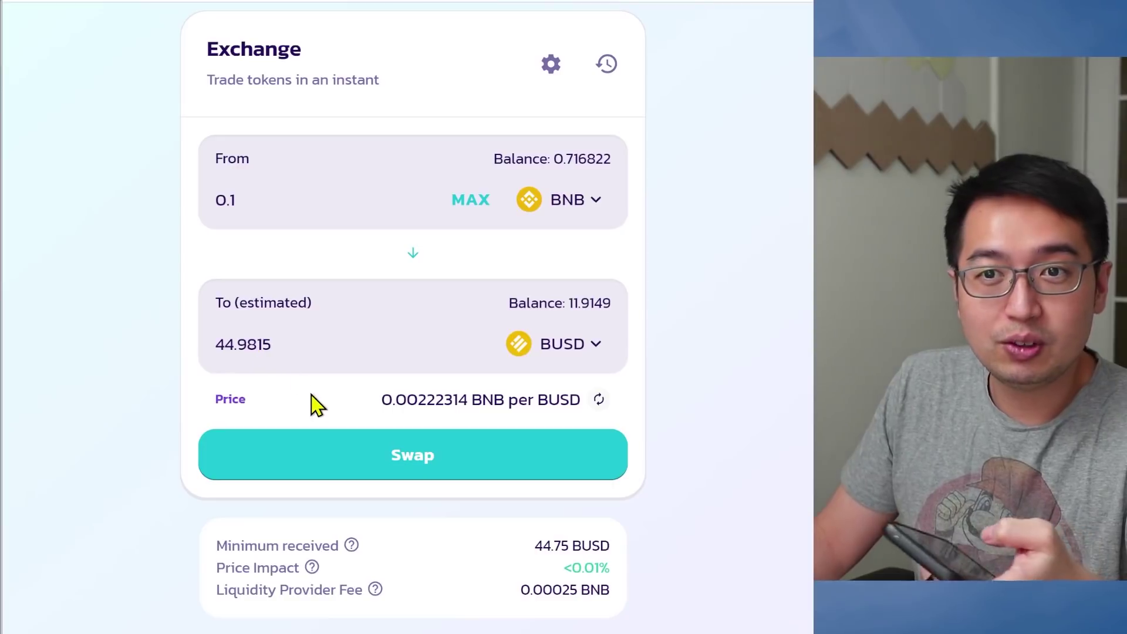
{"action": "left_click", "coordinate": [328, 455]}
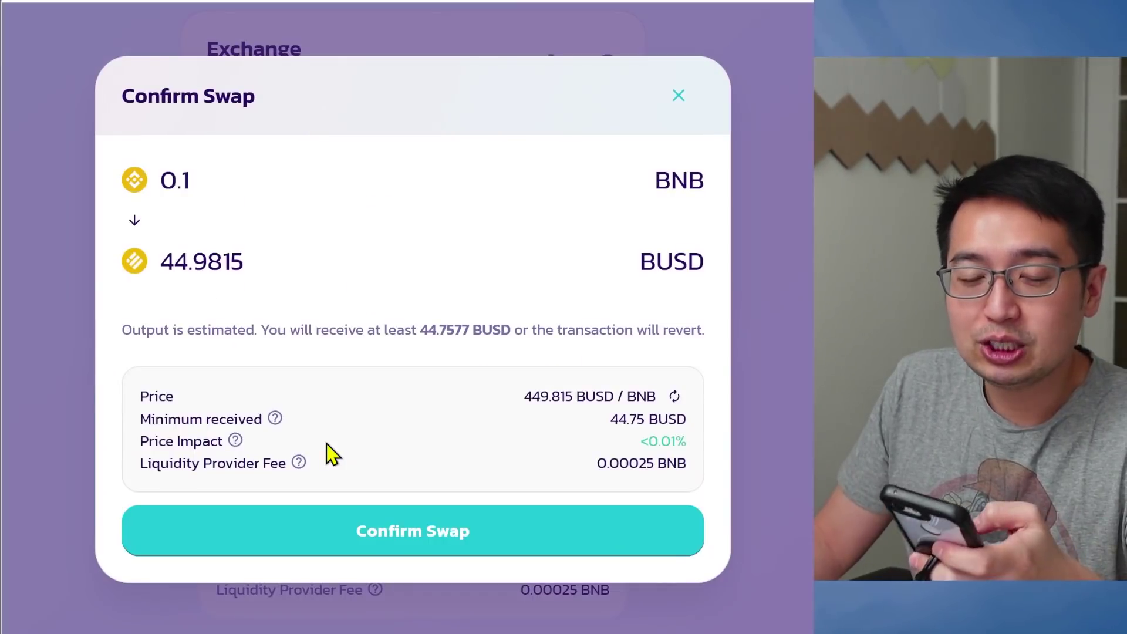
{"action": "left_click", "coordinate": [403, 532]}
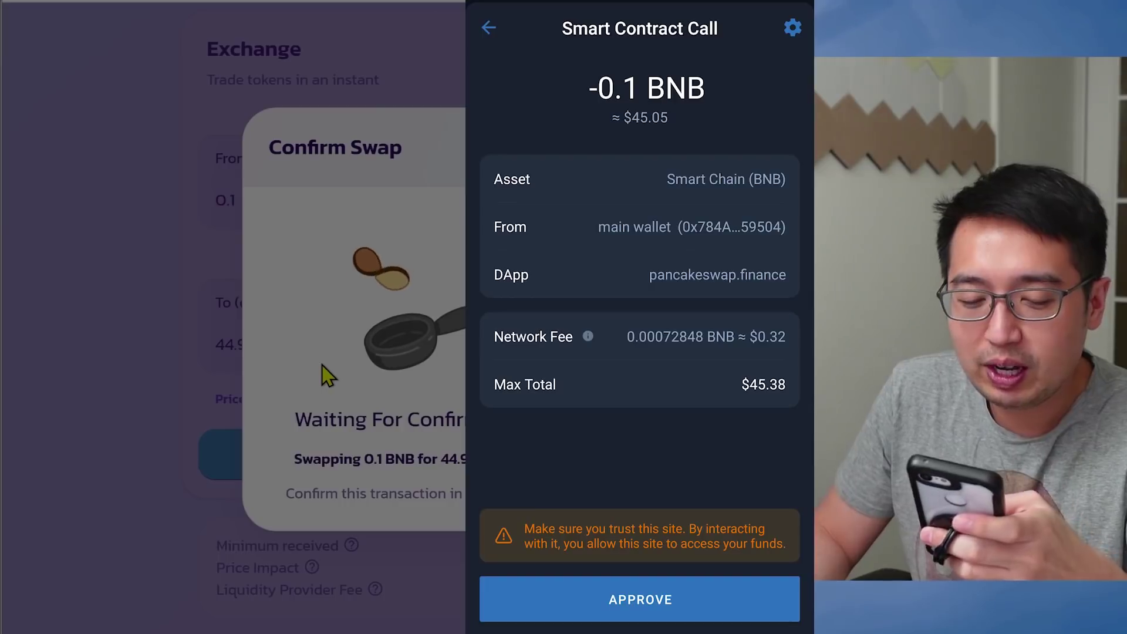
{"action": "left_click", "coordinate": [650, 602]}
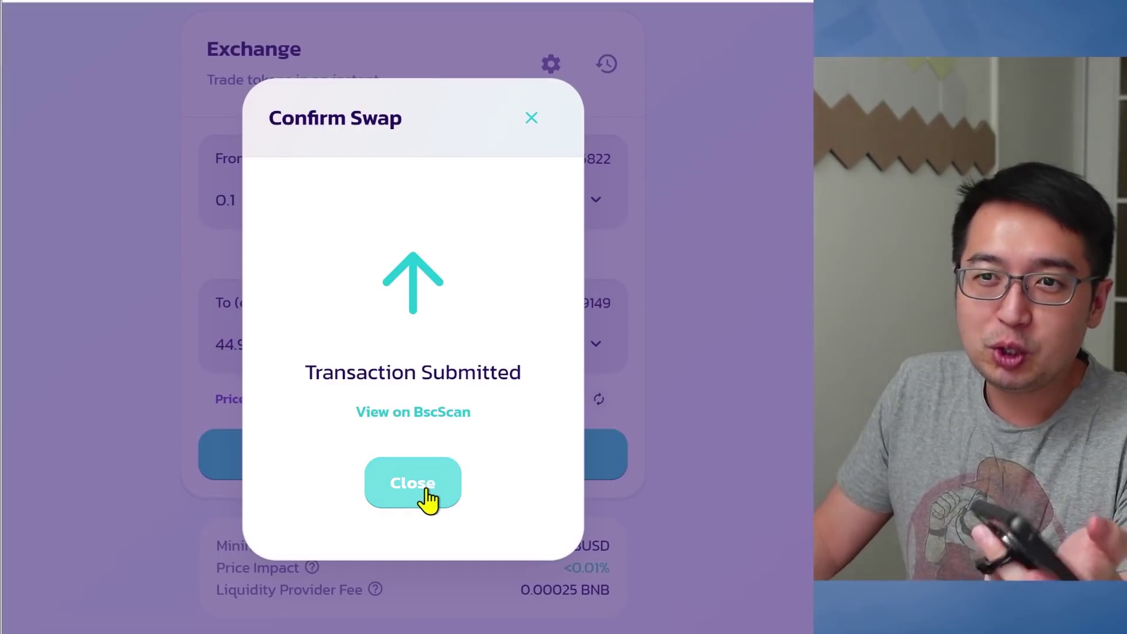
{"action": "left_click", "coordinate": [428, 497]}
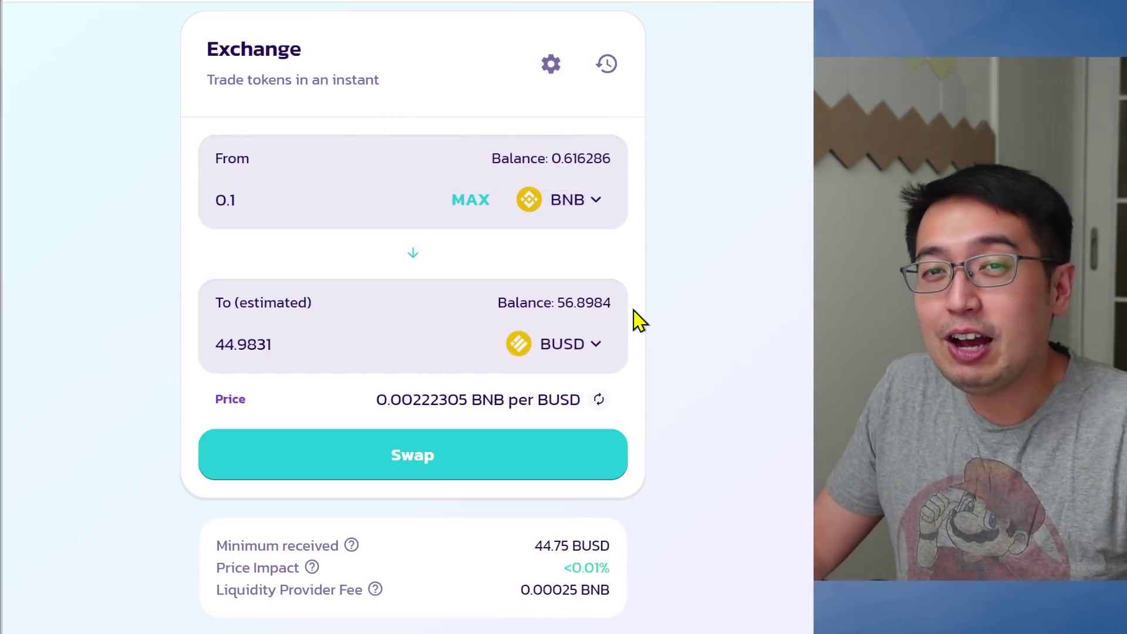
{"action": "scroll", "coordinate": [646, 321], "scroll_direction": "up", "scroll_amount": 2}
{"action": "scroll", "coordinate": [646, 322], "scroll_direction": "up", "scroll_amount": 1}
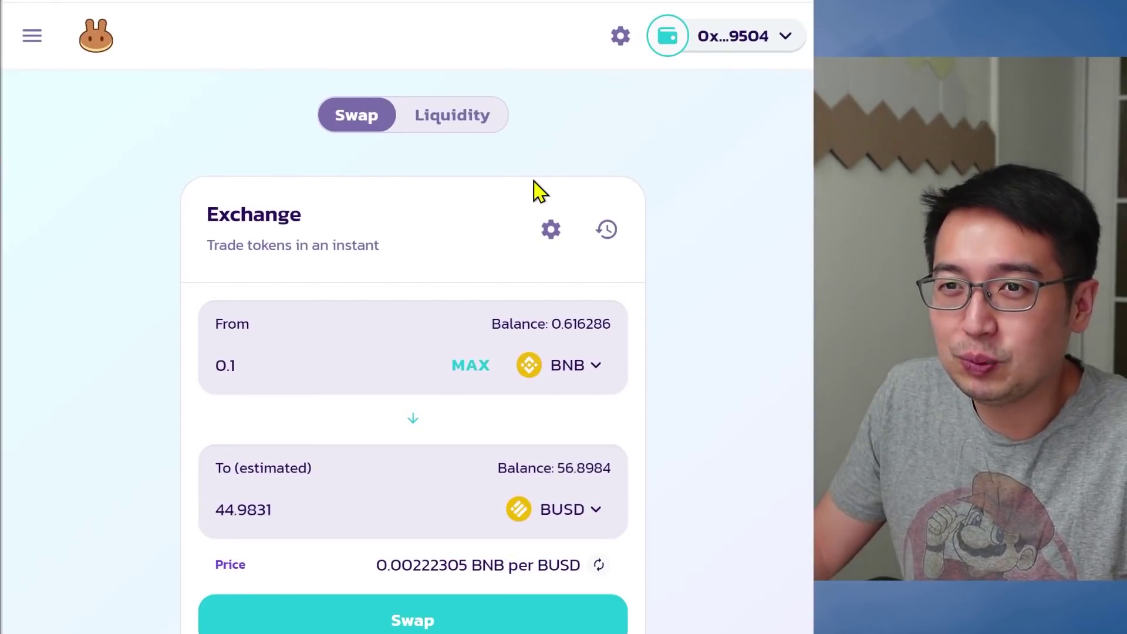